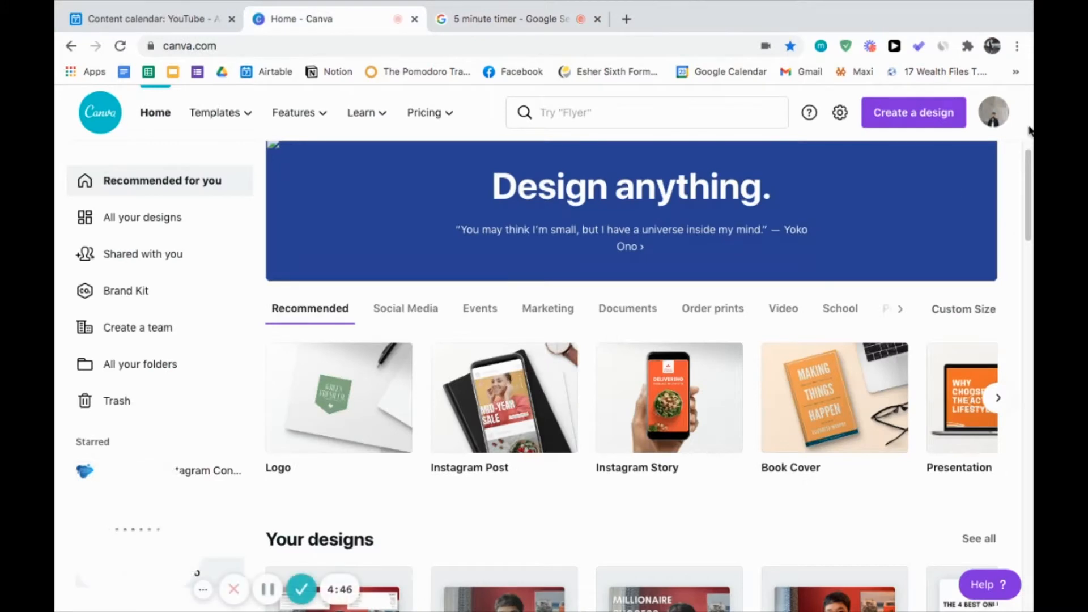
Step: Create a new Logo design, search the templates for "fitness" and apply the Lift & Press template
left_click(913, 113)
left_click(860, 275)
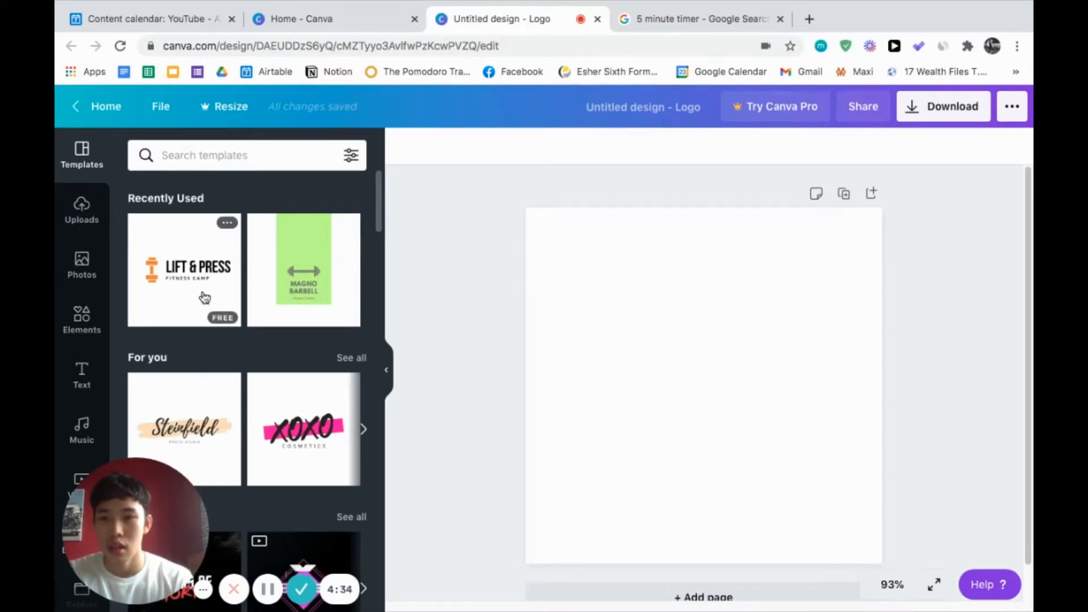
left_click(250, 148)
type("fitness")
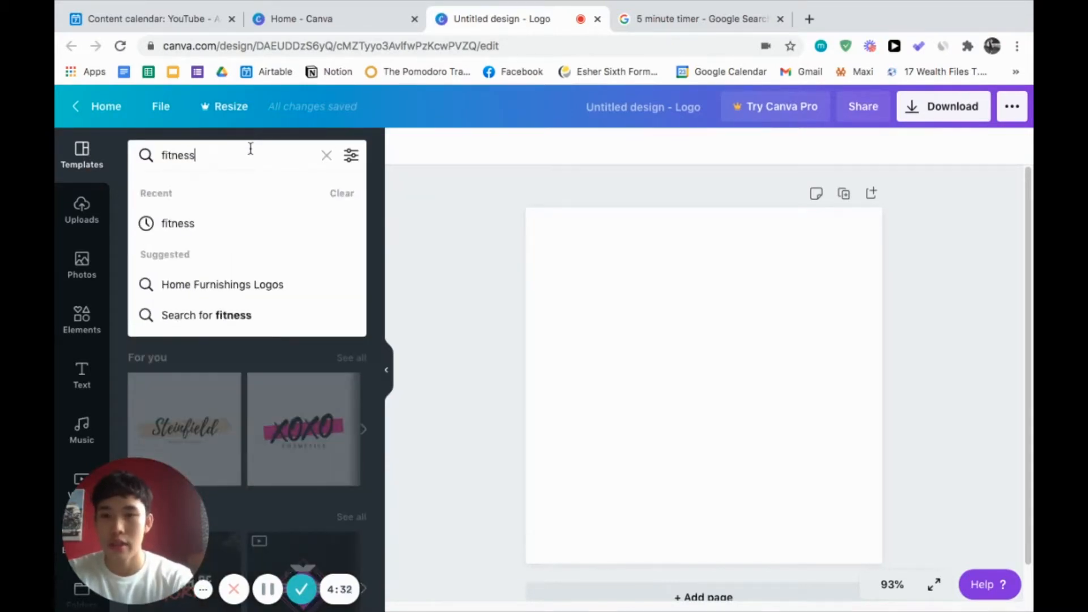
left_click(231, 315)
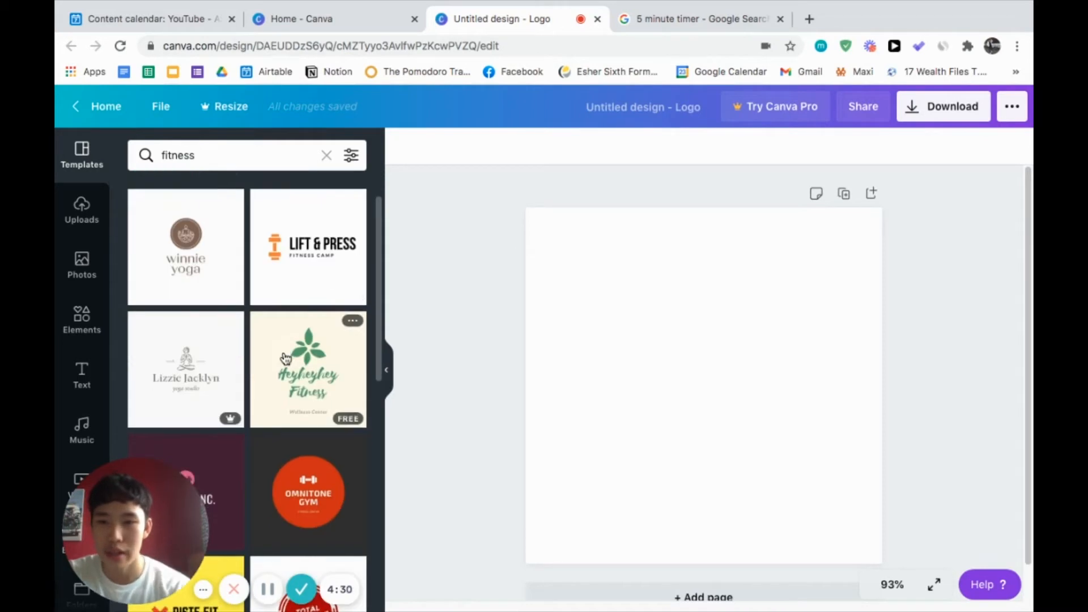
scroll(315, 256, "down", 1)
left_click(315, 238)
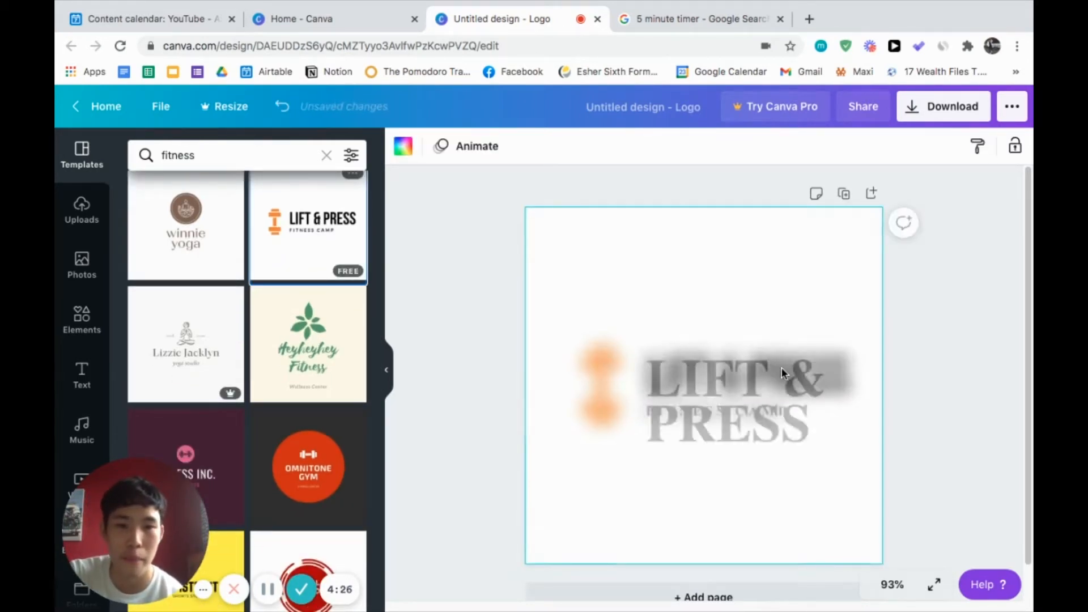
Step: Replace the "LIFT & PRESS" heading text with "FITNESSFANATICS"
left_click(663, 374)
double_click(667, 374)
triple_click(668, 374)
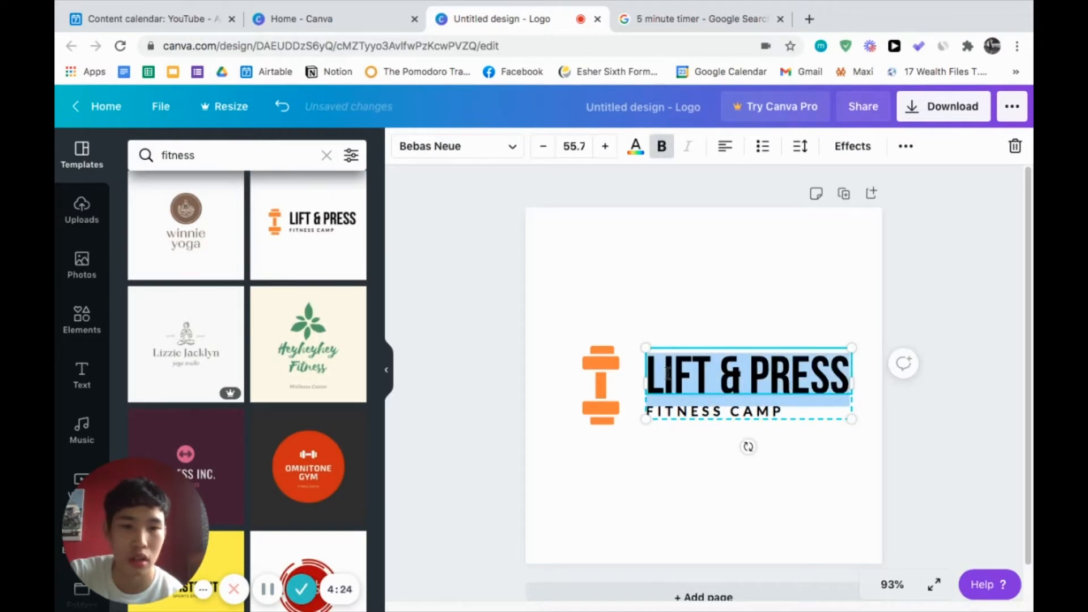
type("FITNE")
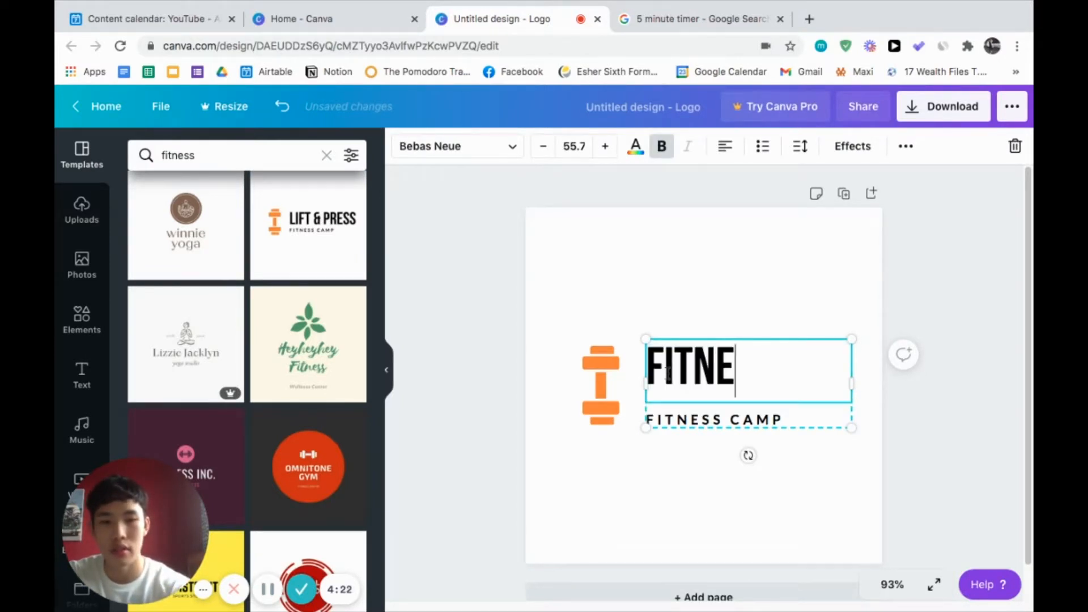
type("SSFANATICS")
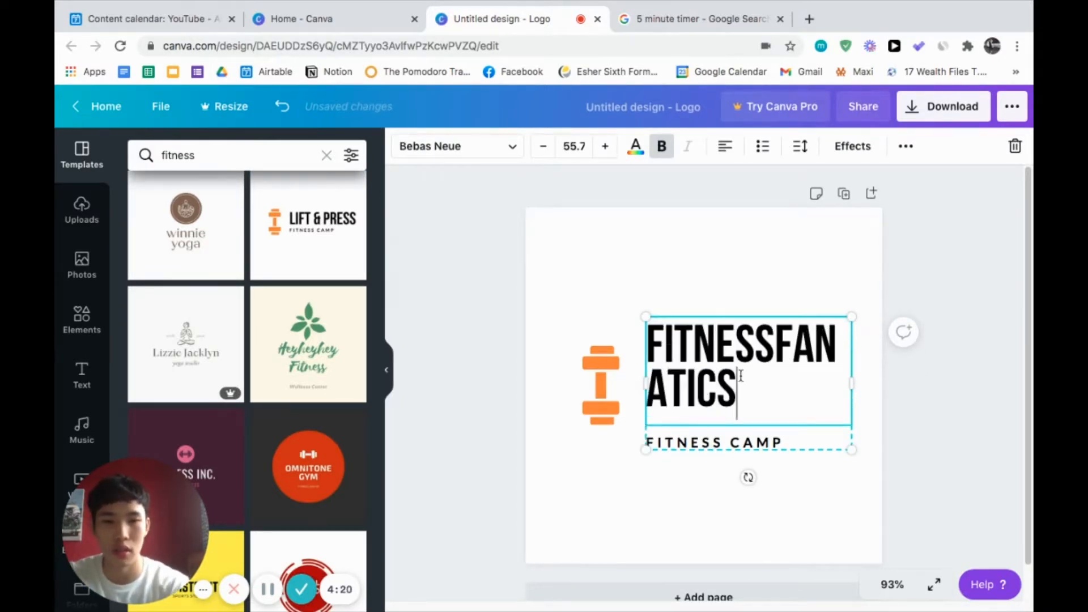
Step: Reduce the FITNESSFANATICS heading's font size to 40 so it fits on one line
triple_click(682, 338)
left_click(535, 149)
left_click(536, 149)
left_click(536, 148)
left_click(579, 146)
left_click(579, 146)
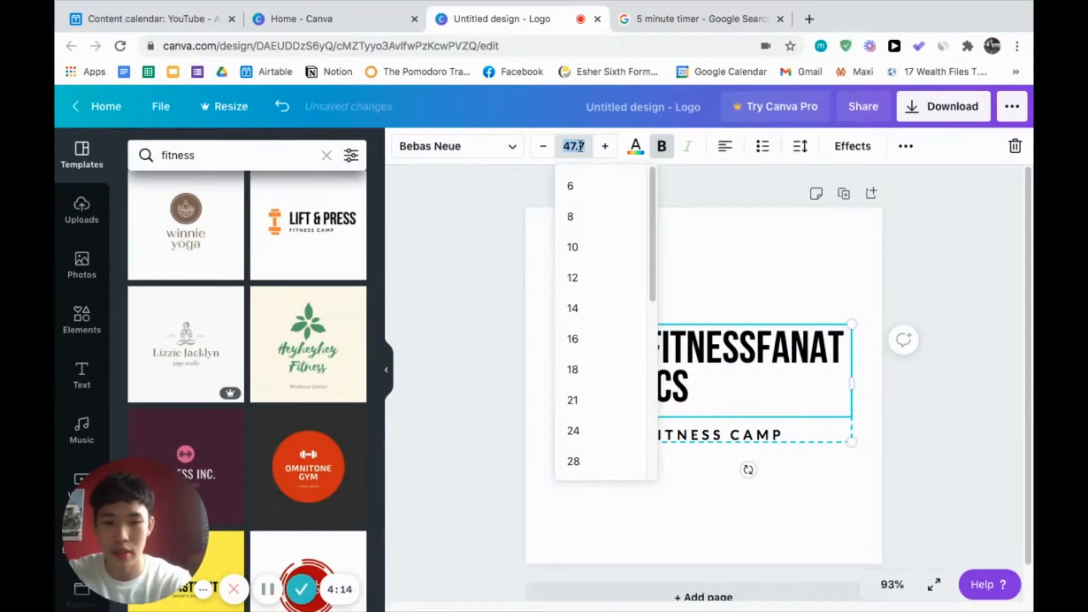
key("Return")
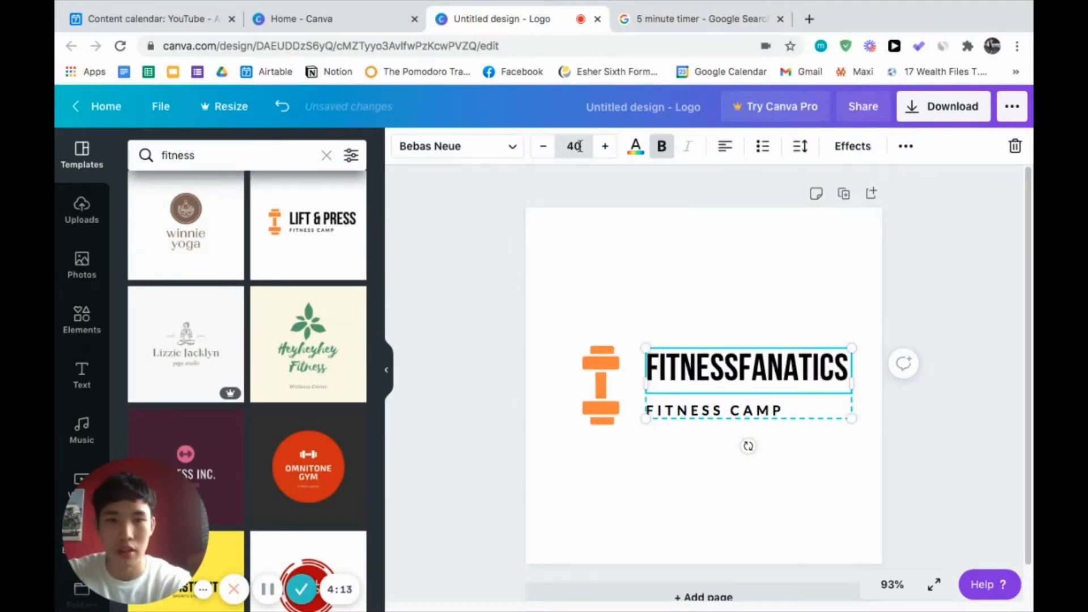
Step: Clear the "FITNESS CAMP" text from the line beneath the heading
left_click(748, 411)
double_click(744, 409)
key("BackSpace")
key("BackSpace")
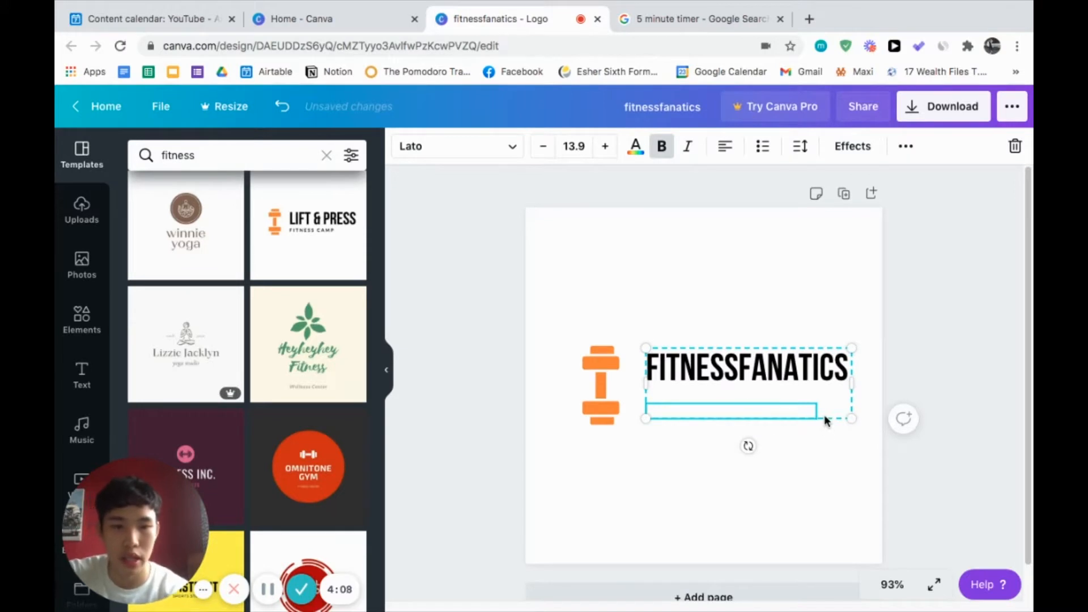
left_click(825, 466)
left_click(811, 420)
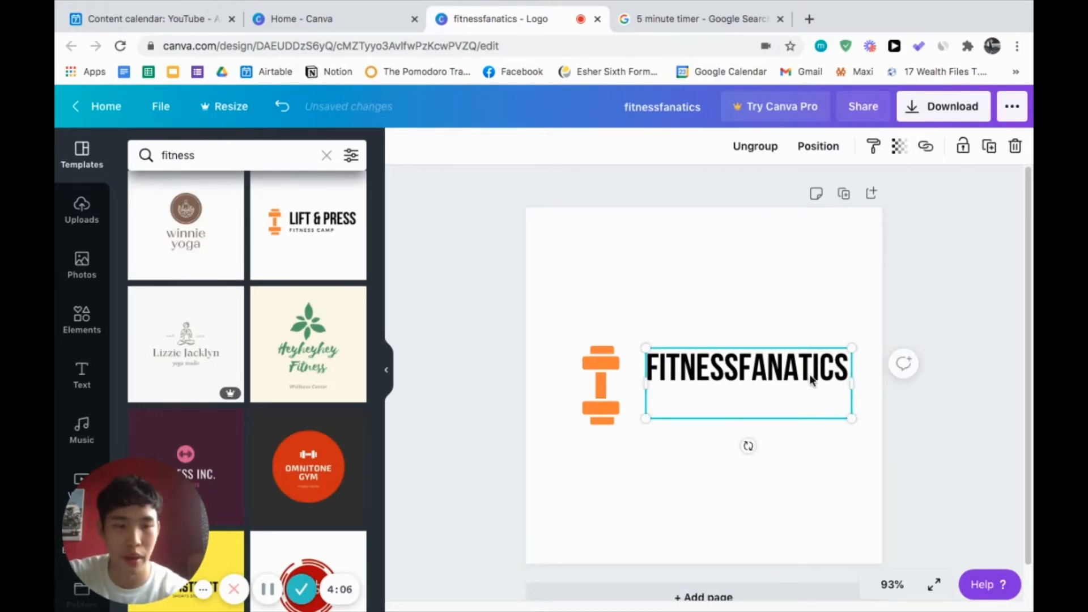
Step: Move the heading's text group toward the middle of the page and ungroup it
left_click_drag(749, 362, 723, 403)
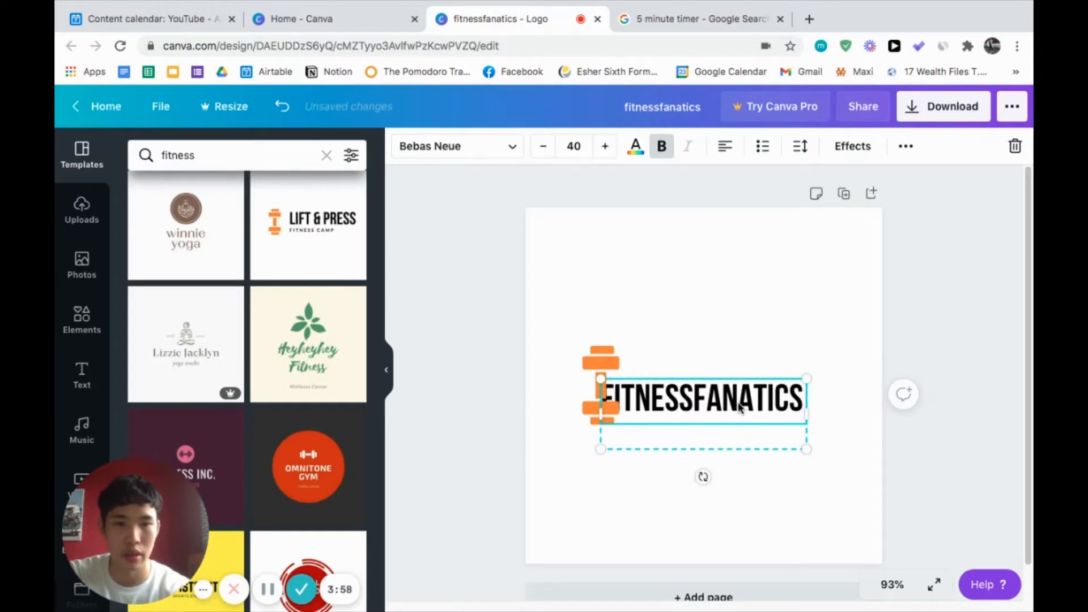
left_click(907, 147)
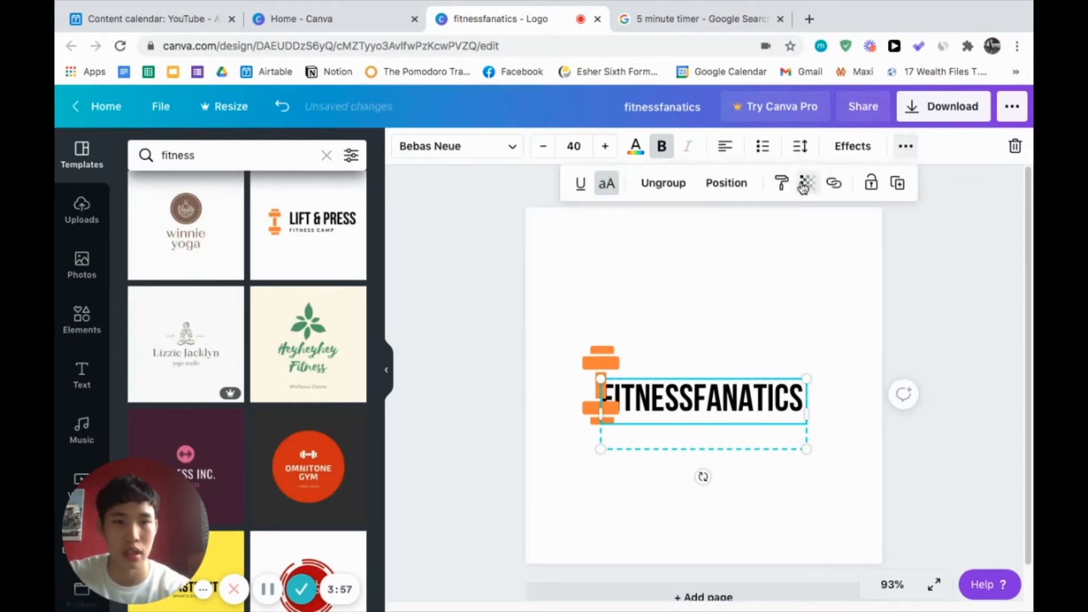
left_click(663, 182)
left_click(777, 535)
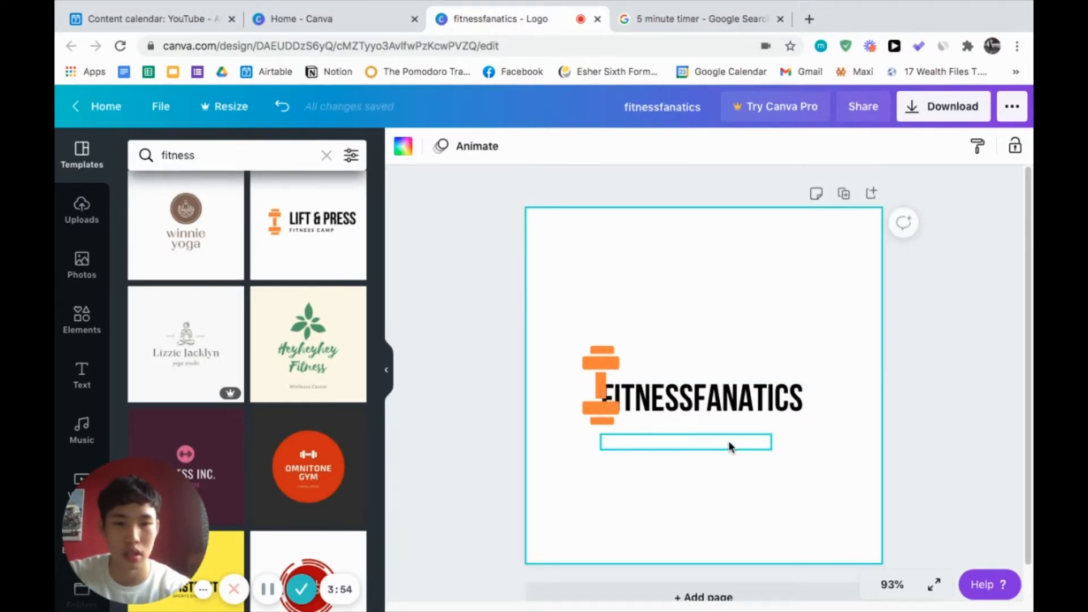
Step: Delete the empty text box under the heading and move FITNESSFANATICS up to the page centre
left_click(729, 445)
key("Delete")
left_click_drag(722, 405, 722, 388)
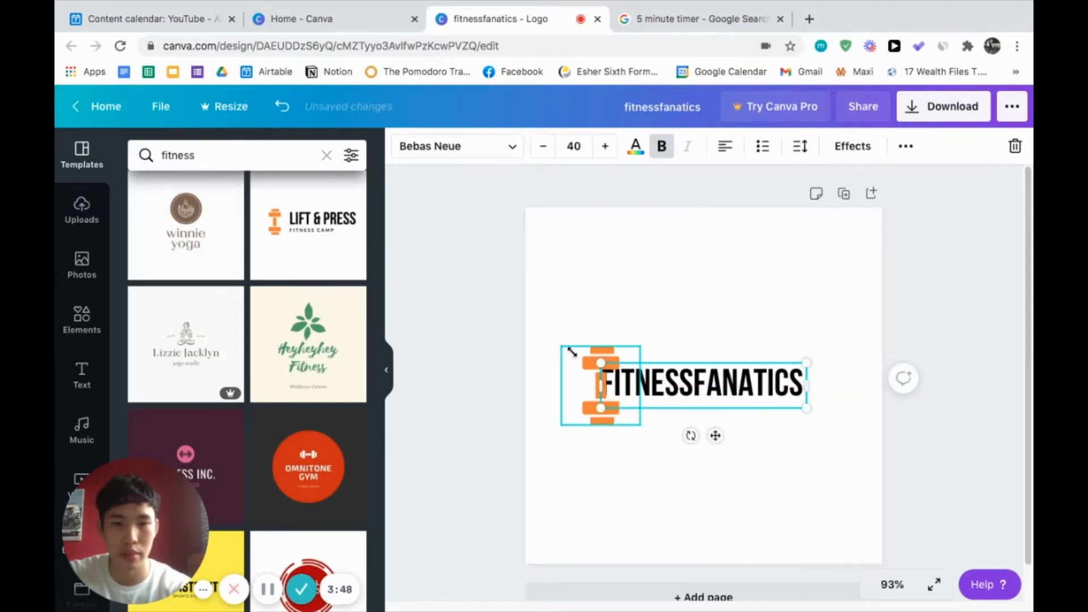
Step: Move the orange dumbbell below the heading and rotate it to lie horizontally at 0°
left_click(592, 379)
left_click_drag(590, 358, 688, 426)
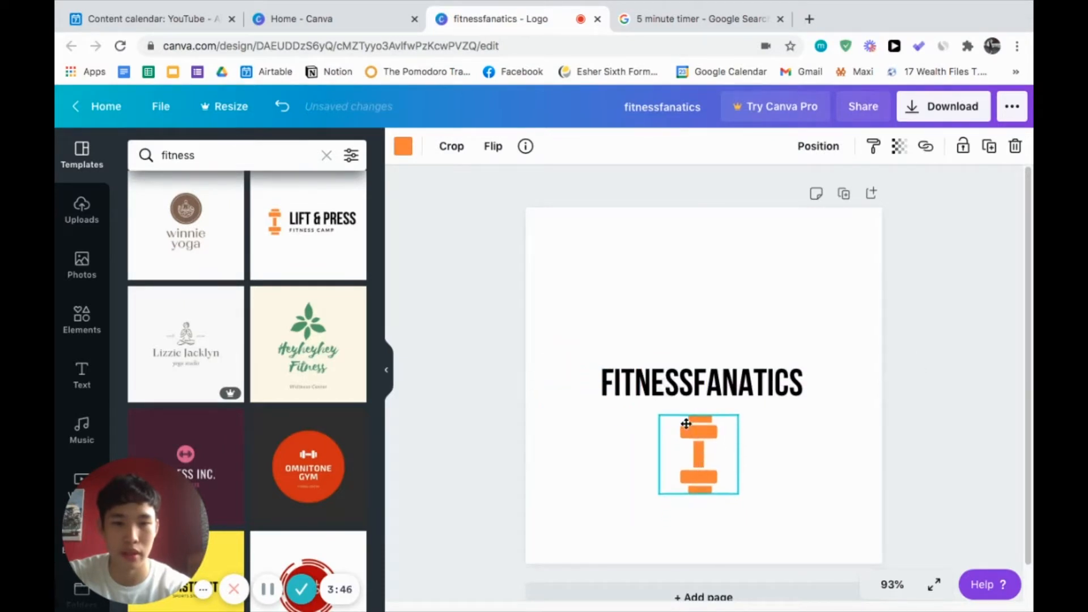
left_click_drag(765, 455, 697, 525)
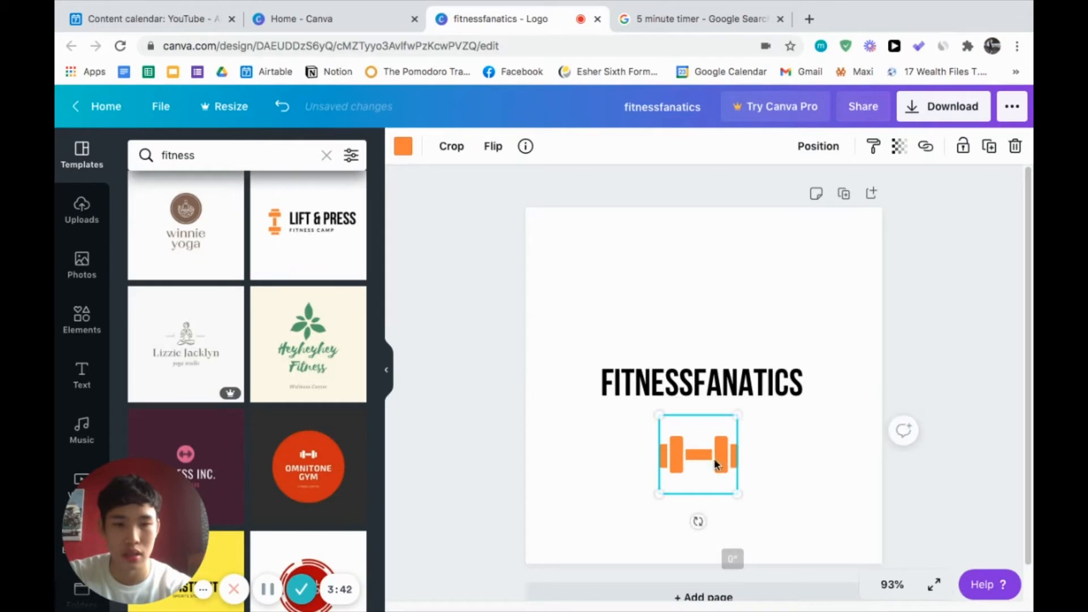
Step: Enlarge the dumbbell until it spans slightly wider than the heading and centre it on the page over the text
left_click_drag(739, 414, 825, 327)
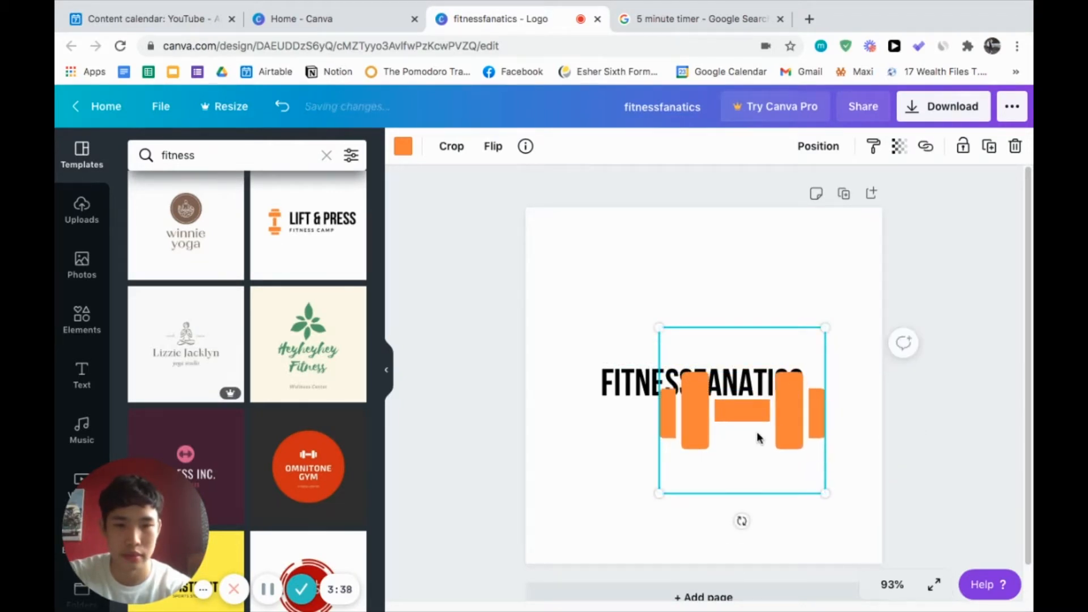
left_click_drag(755, 414, 710, 384)
left_click_drag(779, 301, 902, 238)
left_click_drag(818, 335, 792, 379)
Step: Send the dumbbell backwards so that it sits behind the FITNESSFANATICS text
left_click(817, 146)
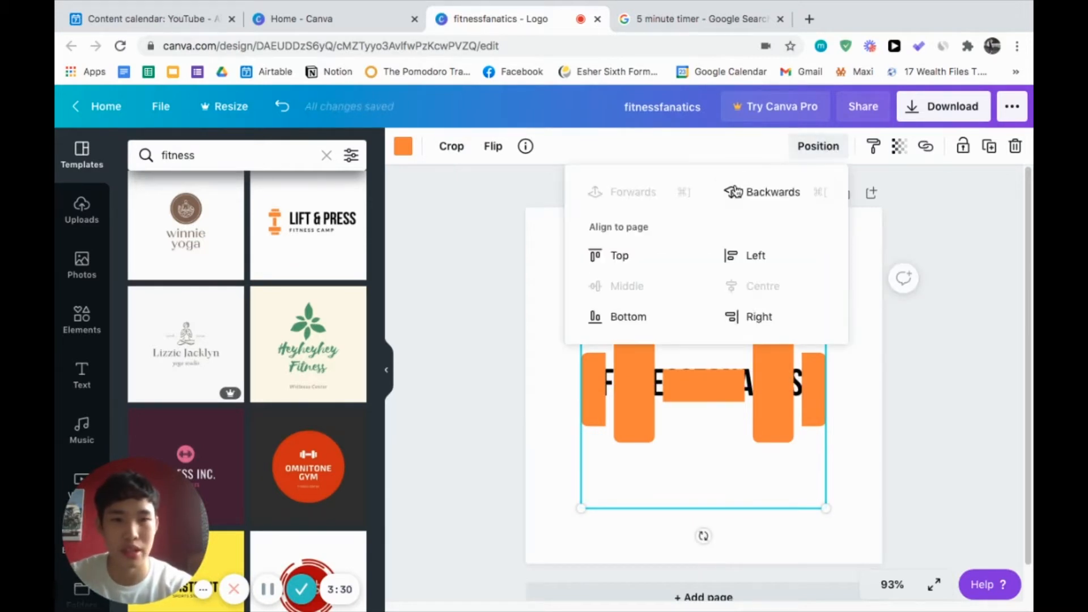
left_click(742, 194)
left_click(732, 485)
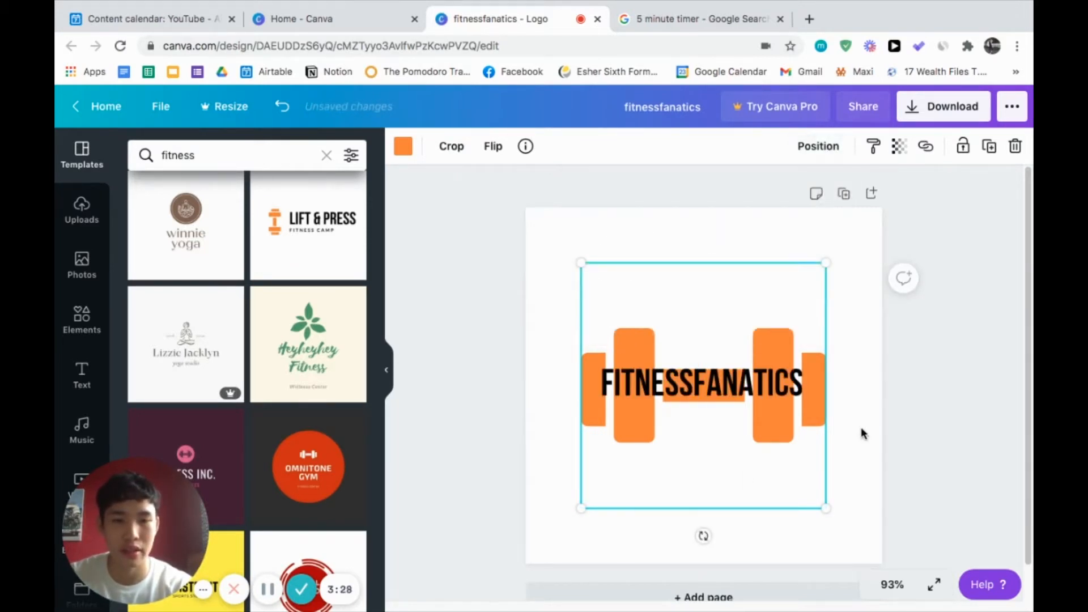
Step: Rotate the enlarged dumbbell a quarter turn so it stands upright behind the heading
left_click(859, 432)
left_click(802, 408)
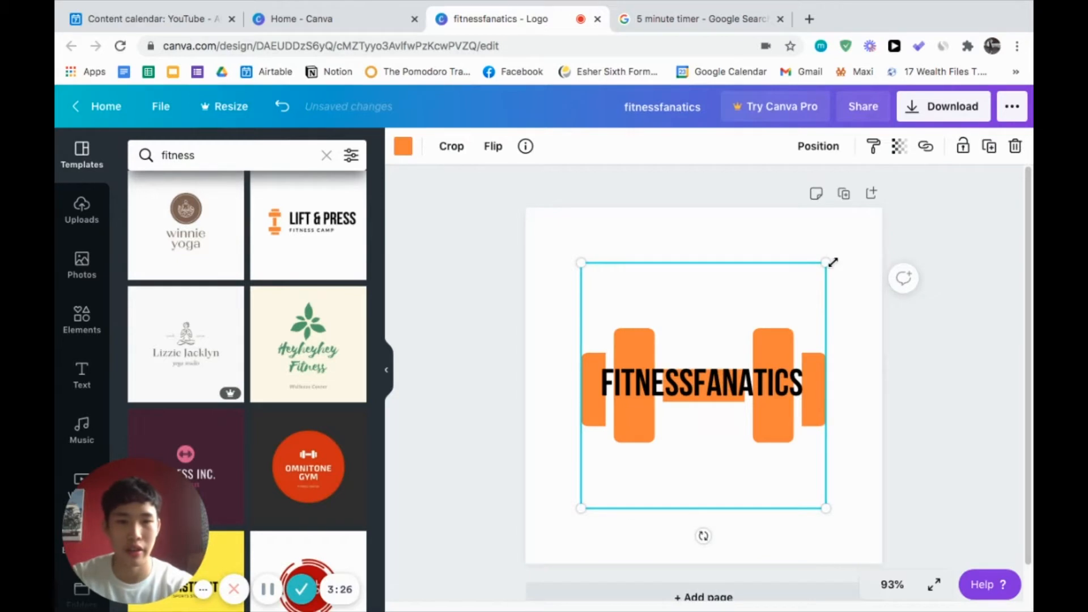
left_click_drag(670, 537, 615, 385)
left_click(859, 343)
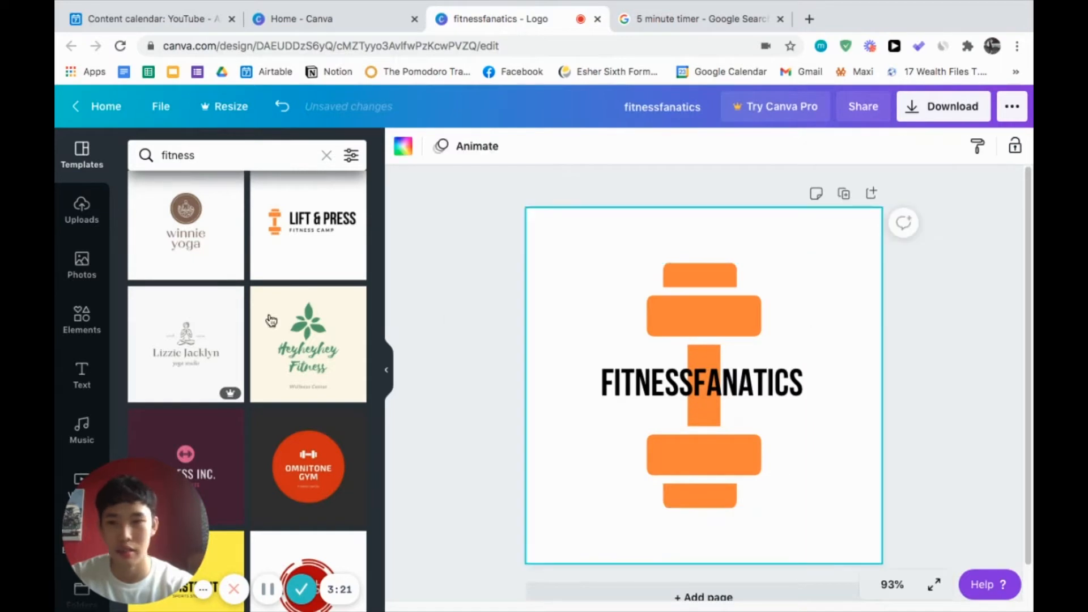
Step: Add a square shape from the elements behind the heading and colour it white
left_click(82, 317)
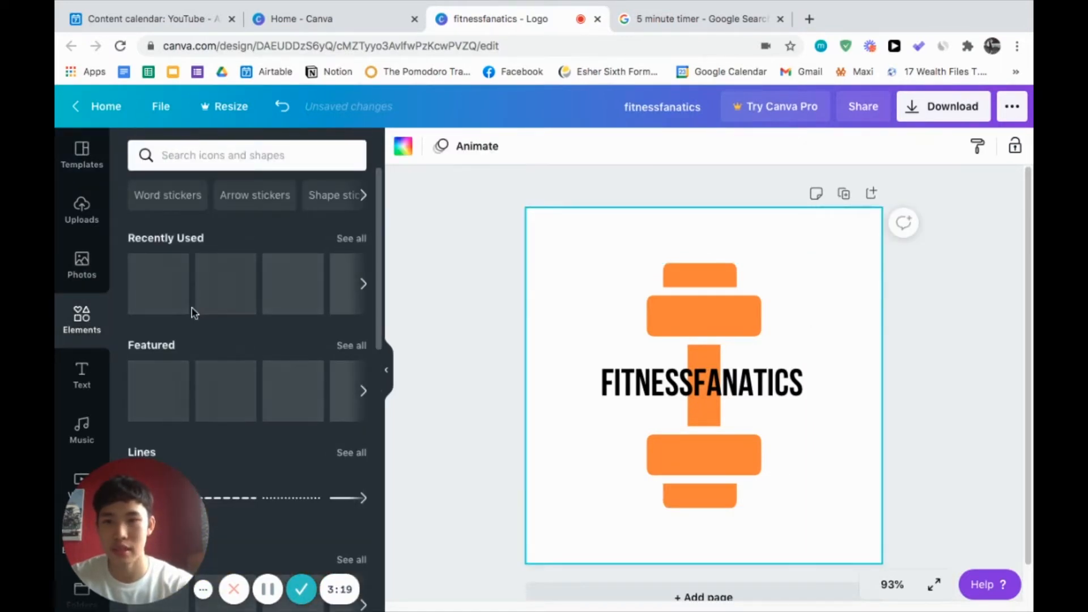
scroll(182, 391, "down", 4)
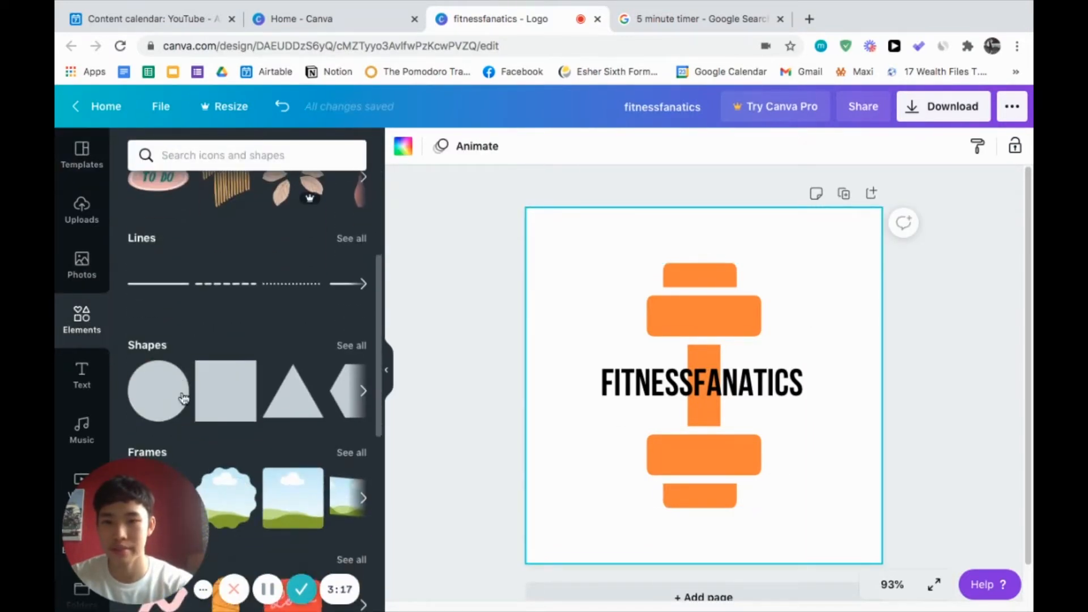
left_click(231, 380)
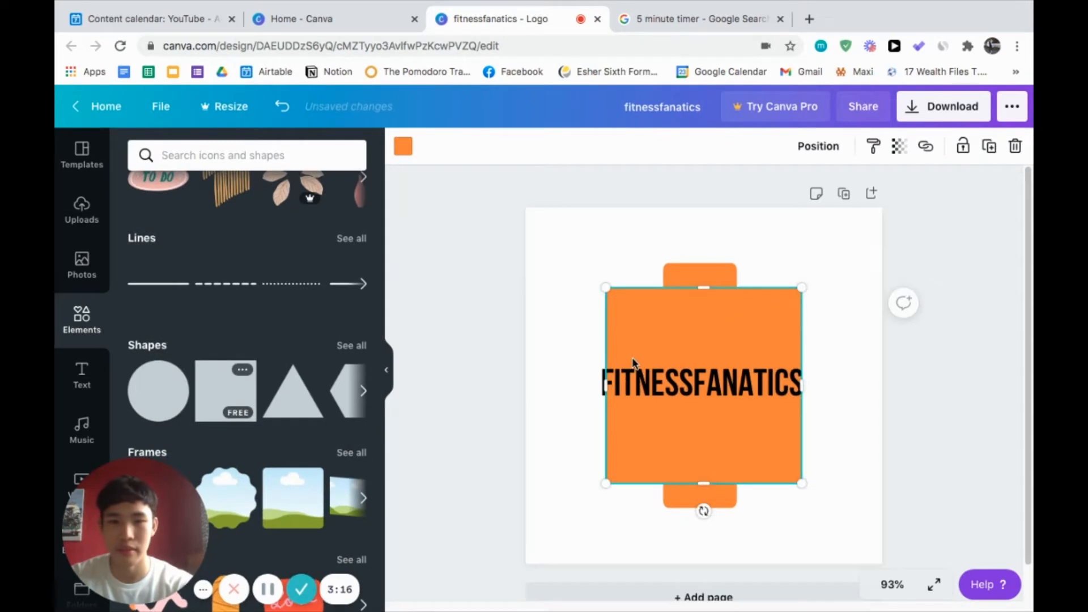
left_click(407, 152)
left_click(364, 369)
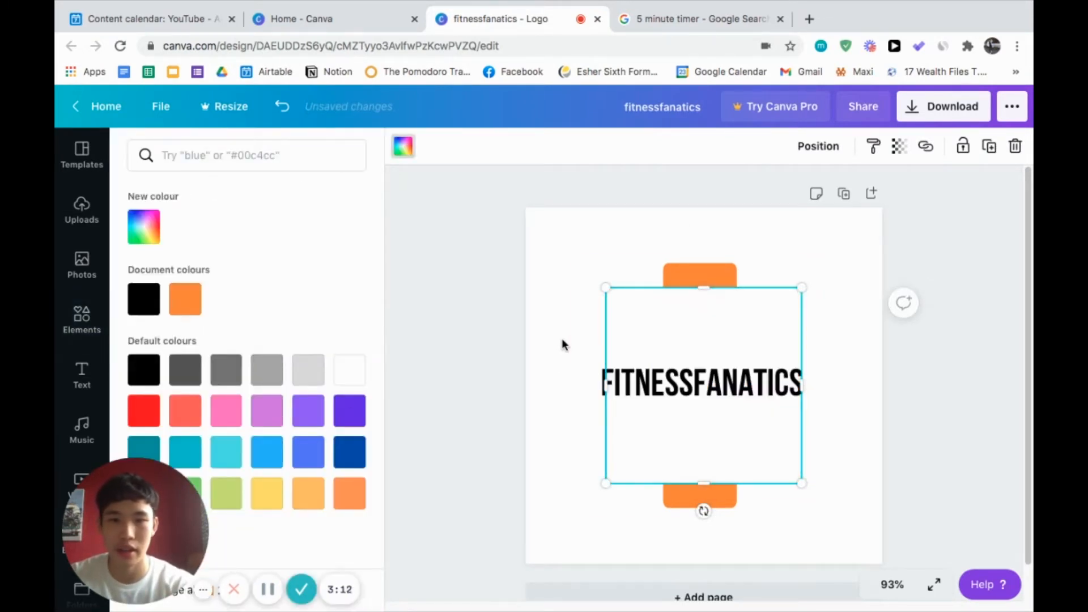
key("Escape")
Step: Resize the white square into a narrow band just around the heading, masking the dumbbell's bar behind the text
left_click_drag(701, 290, 702, 363)
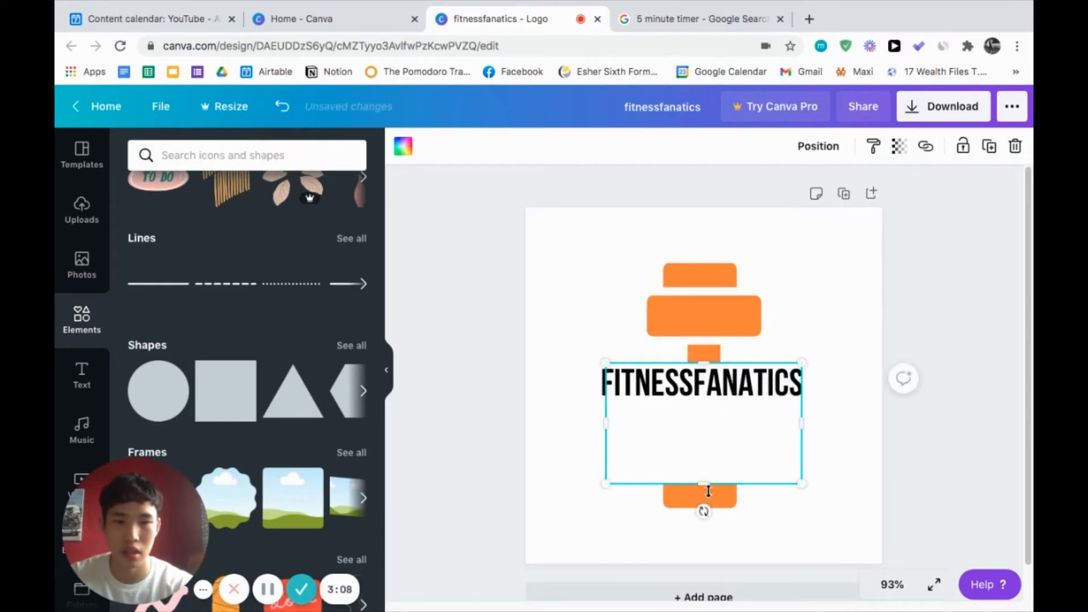
left_click_drag(705, 486, 705, 404)
left_click_drag(607, 384, 594, 383)
left_click_drag(803, 382, 812, 382)
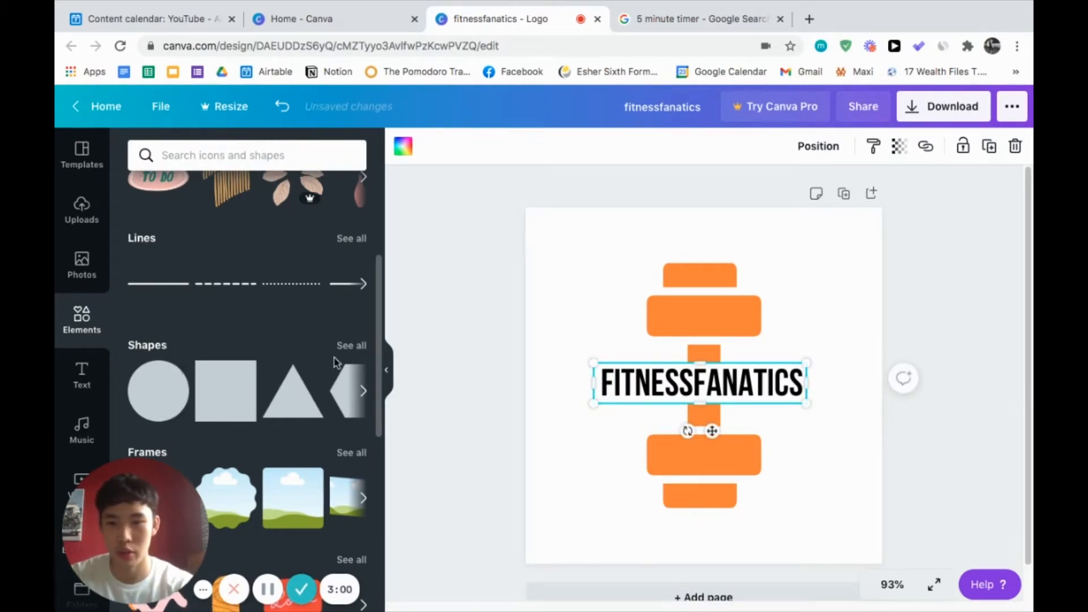
Step: Add the free Circle Border shape from the full shapes collection to the logo
left_click(350, 346)
scroll(275, 367, "down", 5)
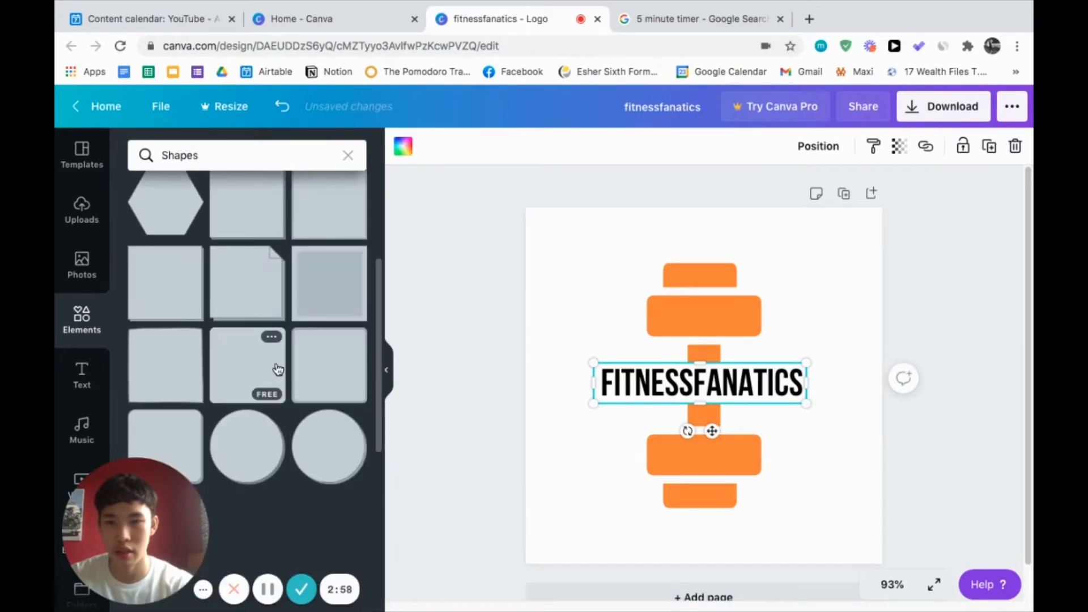
left_click(193, 387)
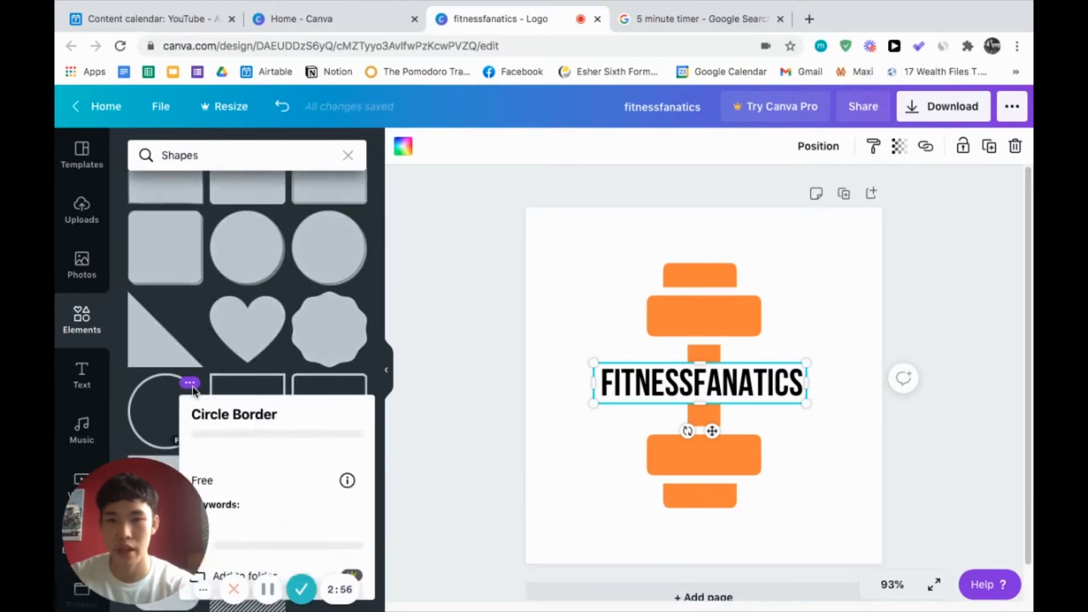
left_click(578, 343)
left_click(170, 432)
Step: Enlarge the orange circle border to about 495 × 495 and position it around the dumbbell and heading
left_click_drag(583, 263, 528, 202)
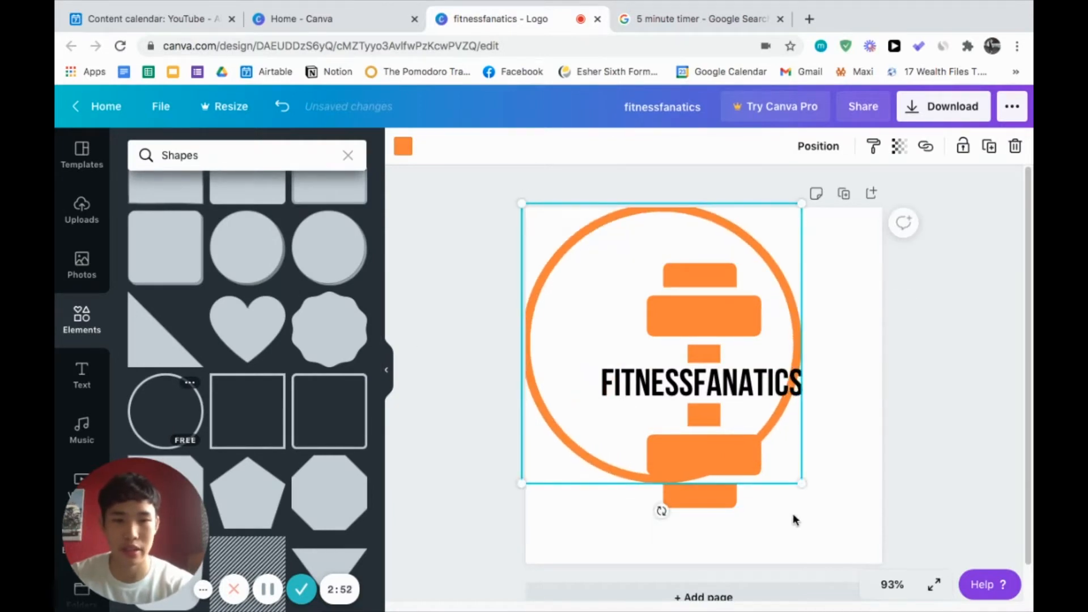
left_click_drag(802, 484, 879, 550)
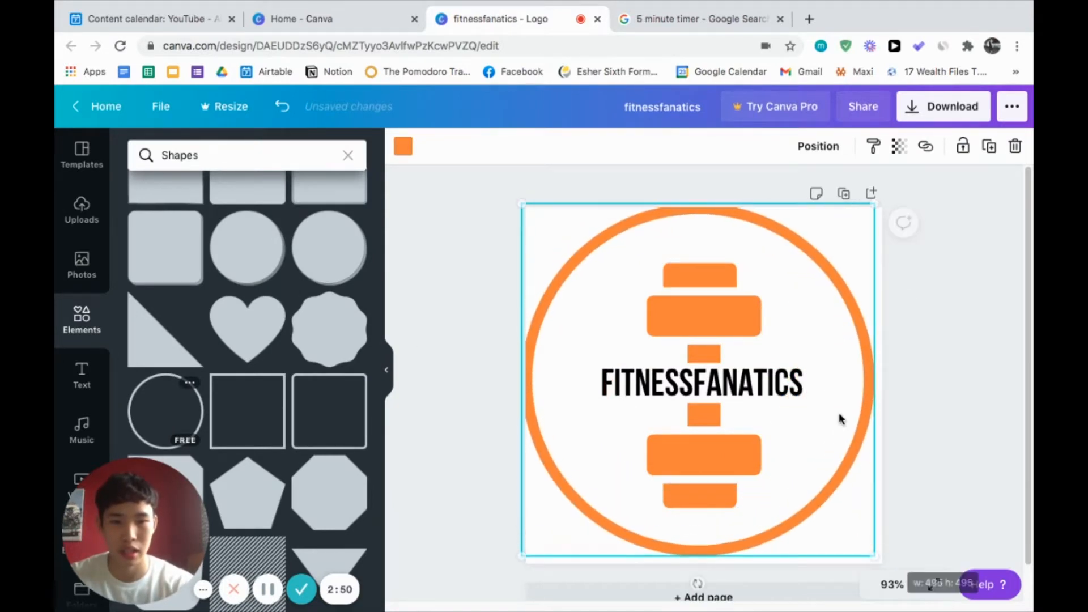
left_click_drag(863, 437, 874, 435)
left_click(947, 423)
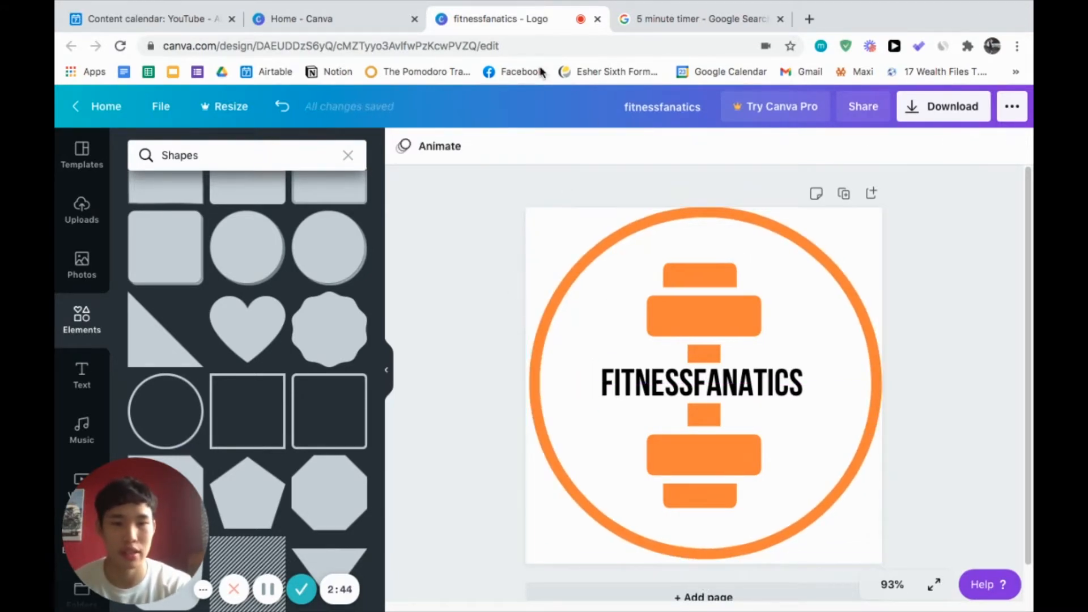
Step: Return to the Canva home page and create a new Instagram Story design
left_click(341, 8)
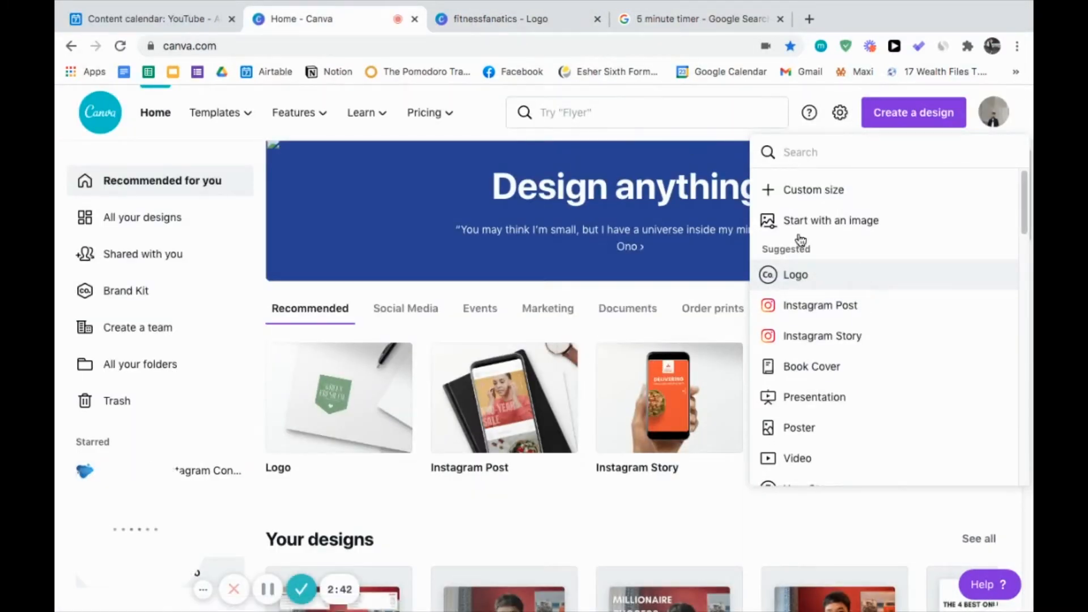
scroll(873, 340, "down", 1)
left_click(866, 316)
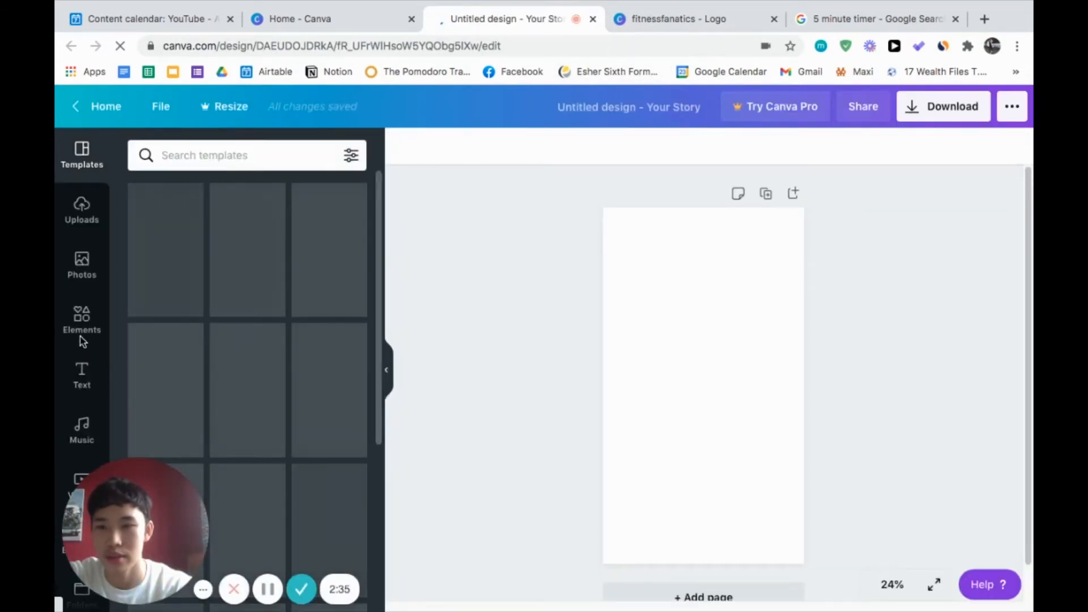
left_click(645, 298)
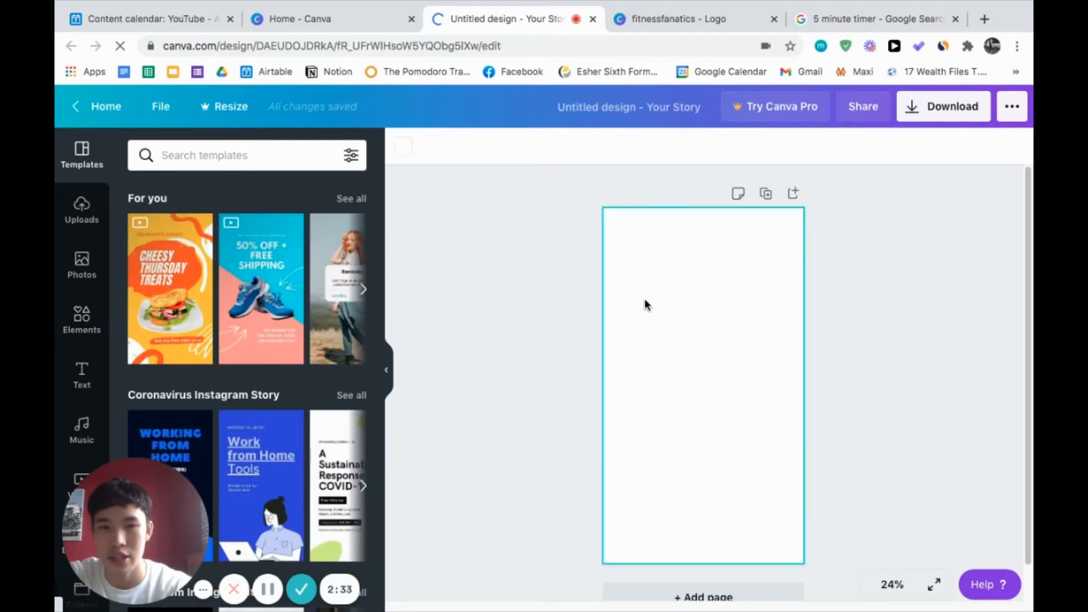
scroll(161, 330, "down", 6)
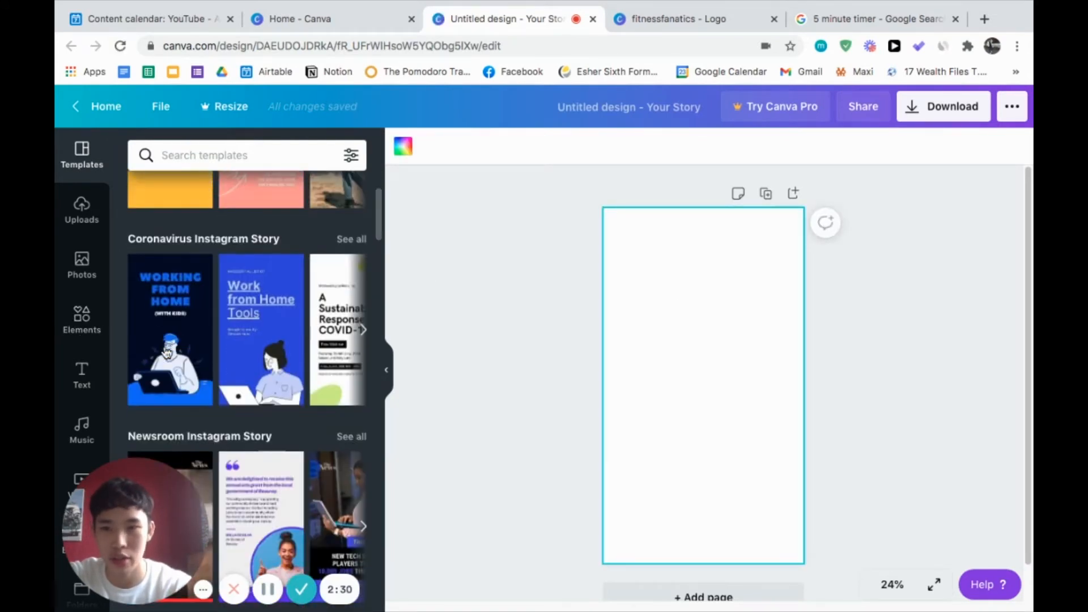
scroll(253, 418, "up", 6)
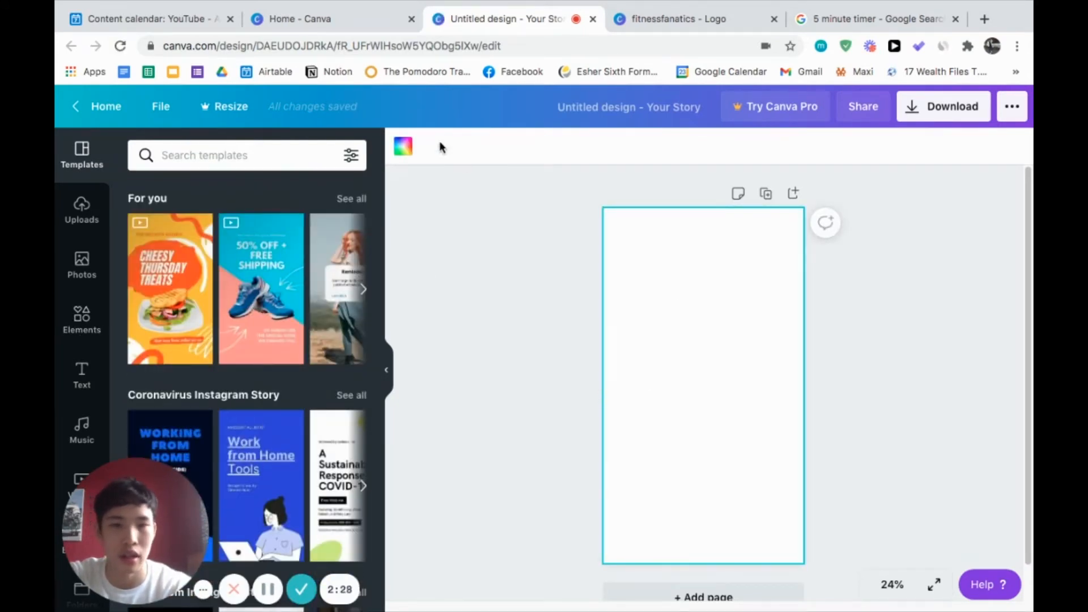
left_click(403, 146)
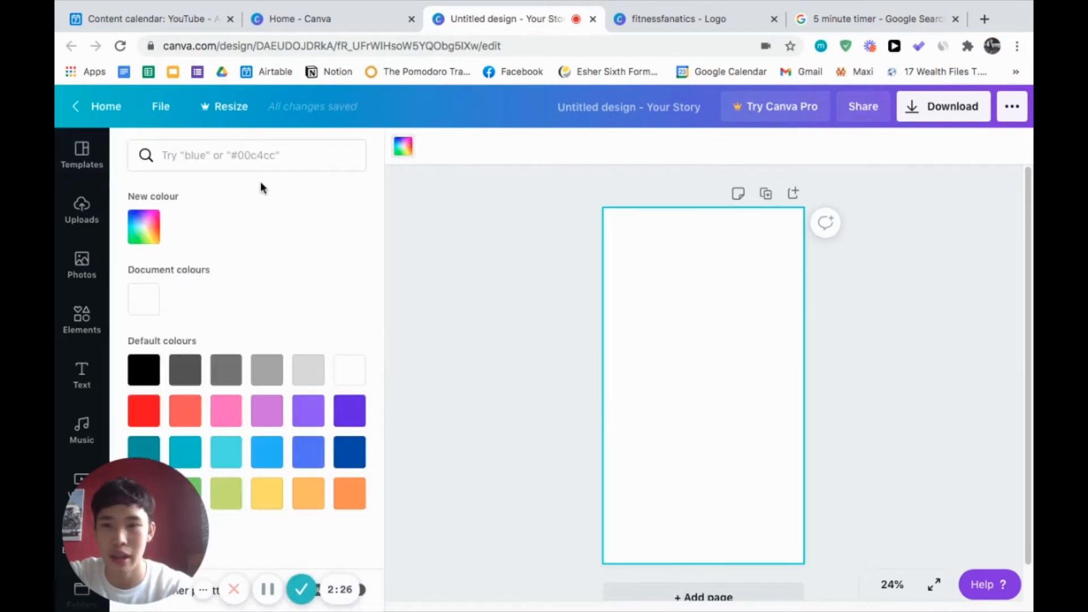
left_click(154, 238)
left_click(461, 263)
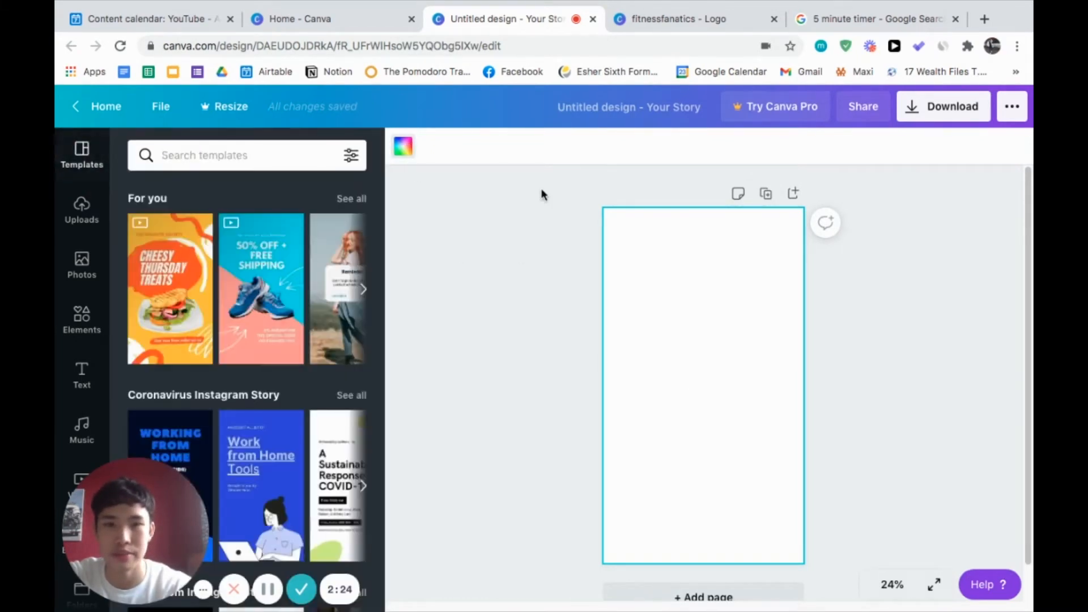
Step: Copy the hex colour code #F58426 of the orange circle border in the fitnessfanatics logo design
left_click(651, 20)
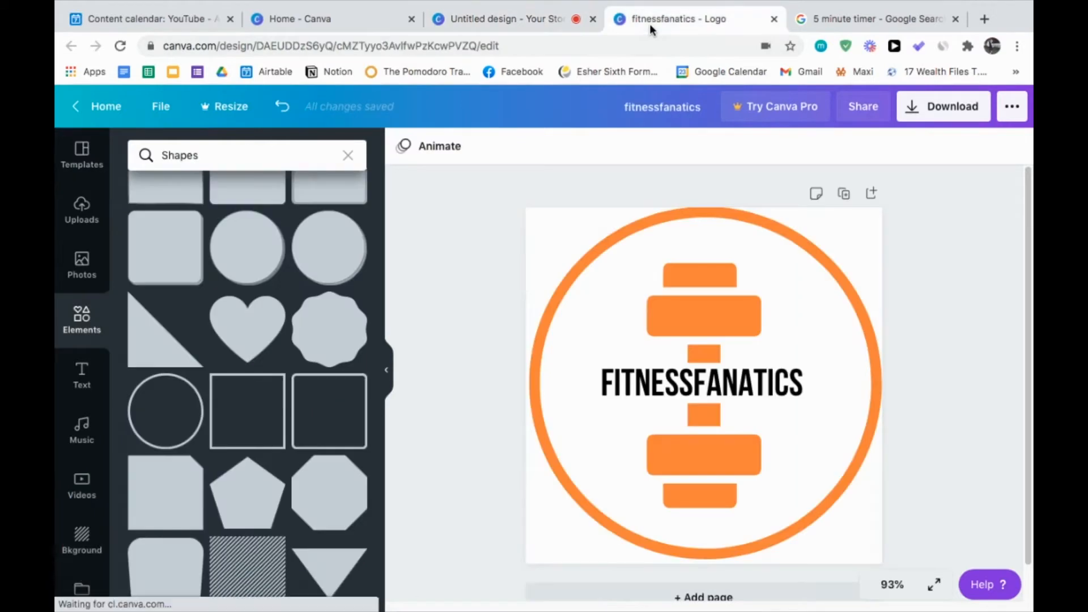
left_click(585, 267)
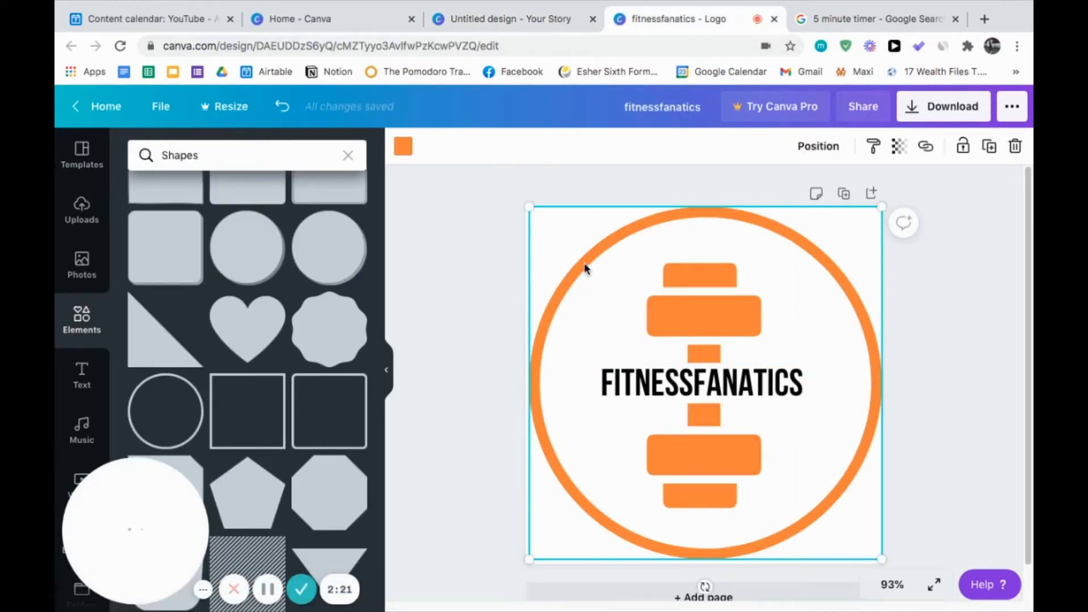
left_click(401, 148)
left_click(144, 226)
key("super+c")
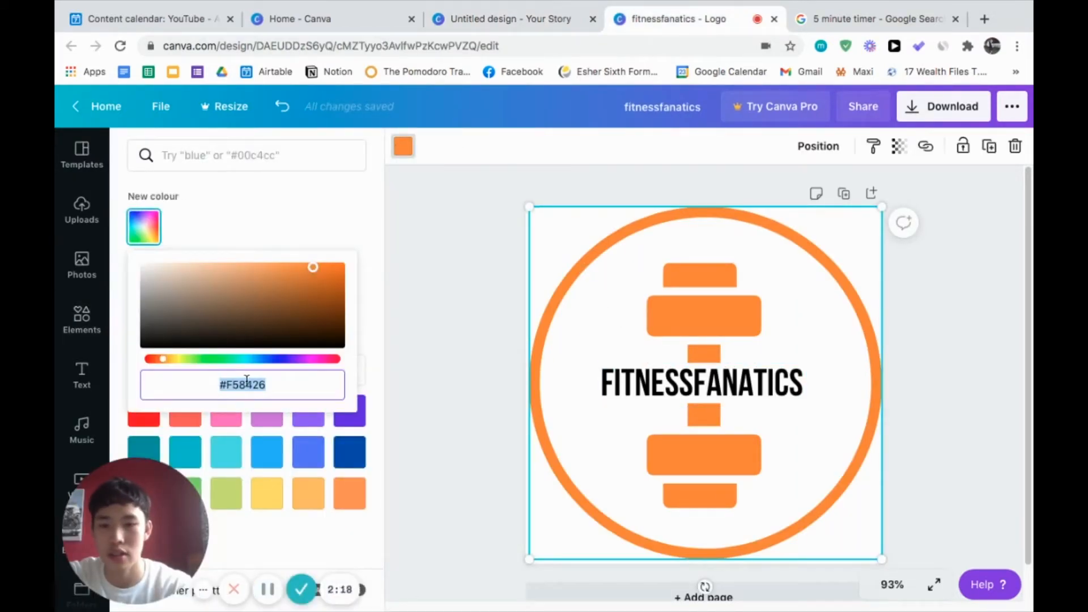
Step: Set the blank story page's background to the orange colour code copied from the logo
left_click(469, 7)
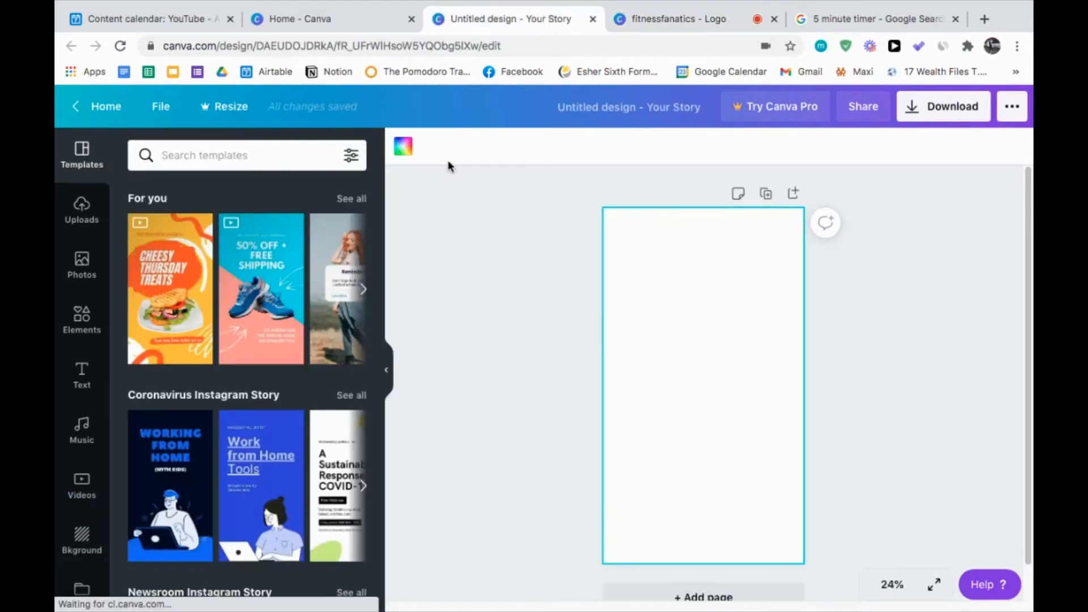
left_click(403, 146)
left_click(147, 237)
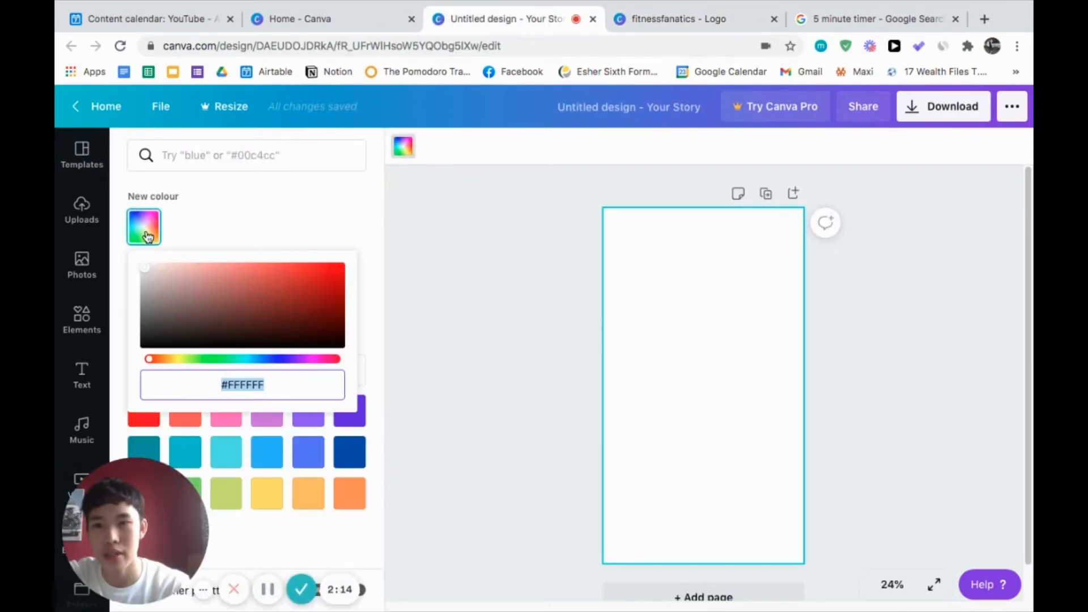
key("super+v")
key("Return")
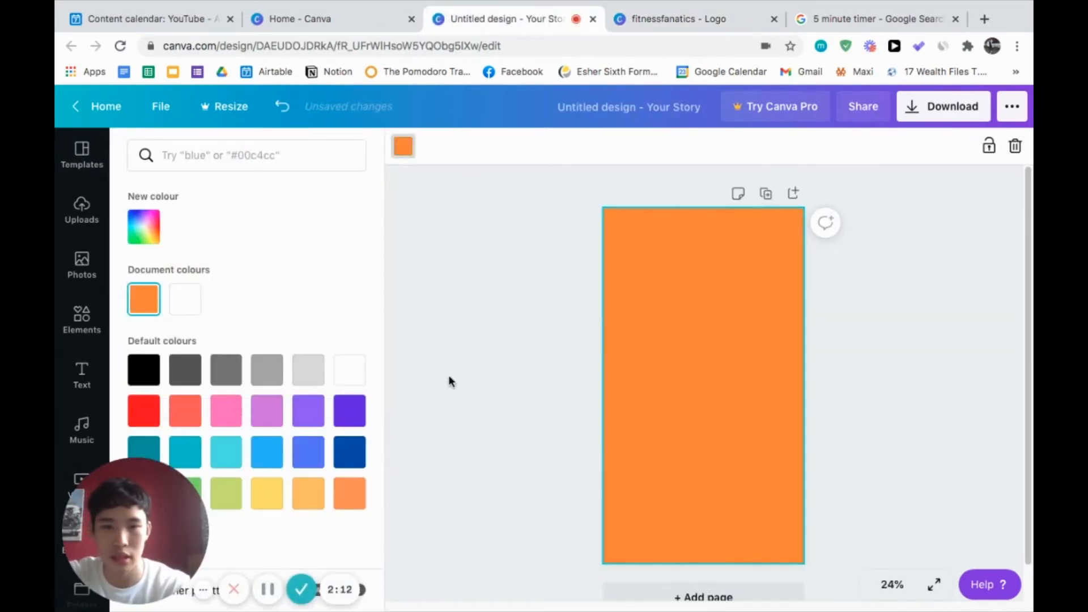
left_click(448, 375)
left_click(477, 378)
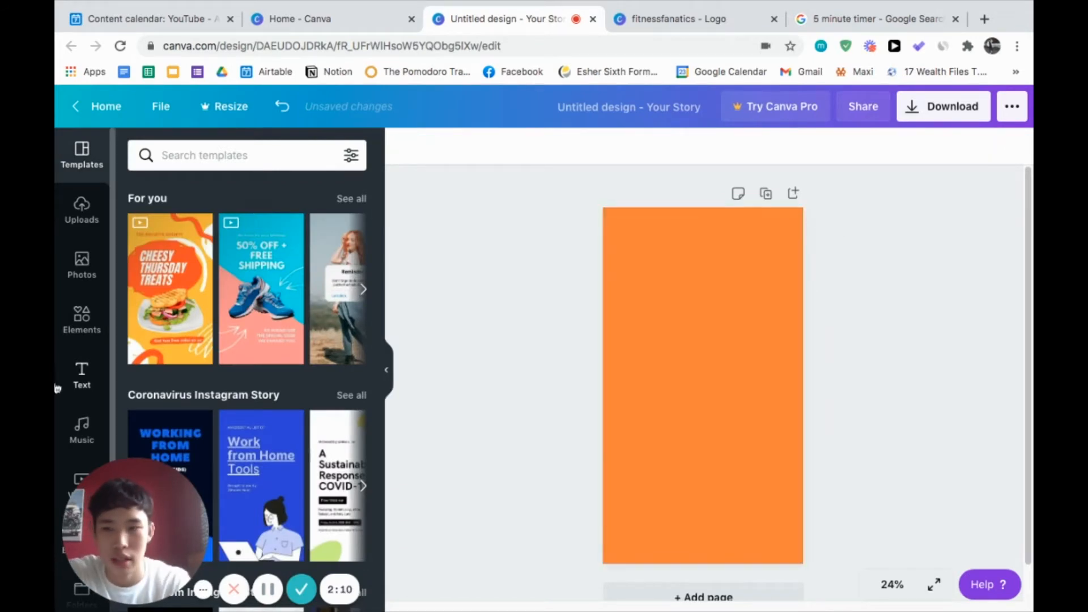
Step: Add a heading reading WORKOUTS in capitals to the orange story page
left_click(85, 363)
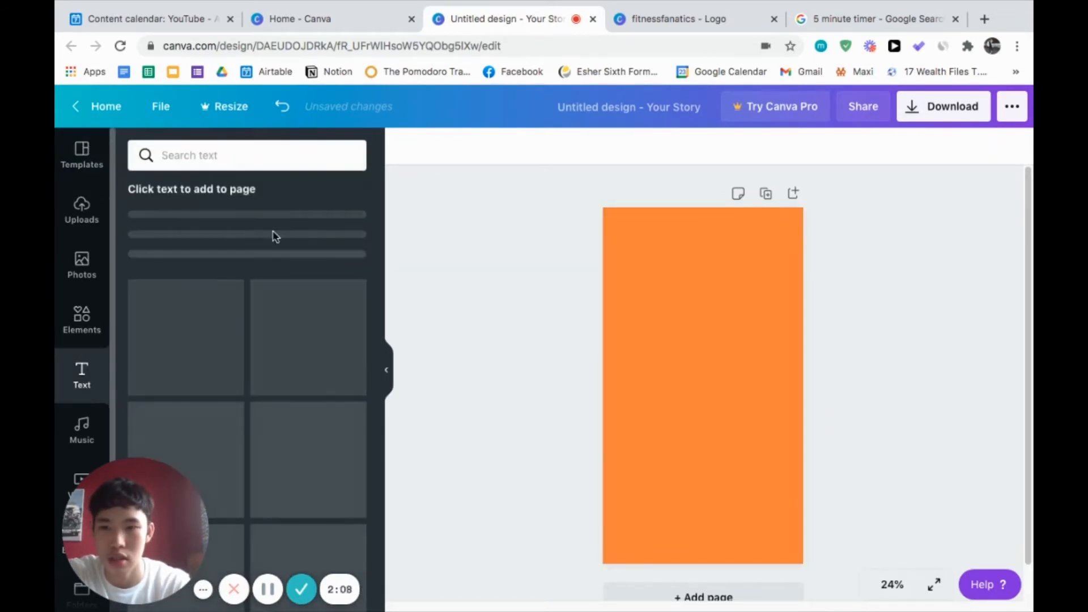
left_click(253, 236)
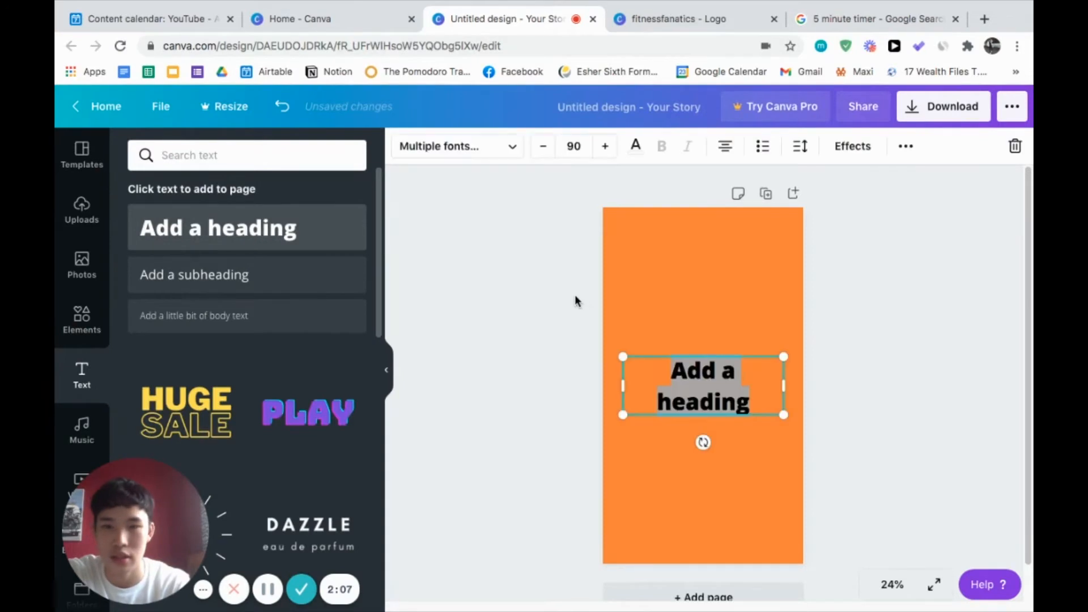
type("Workouts")
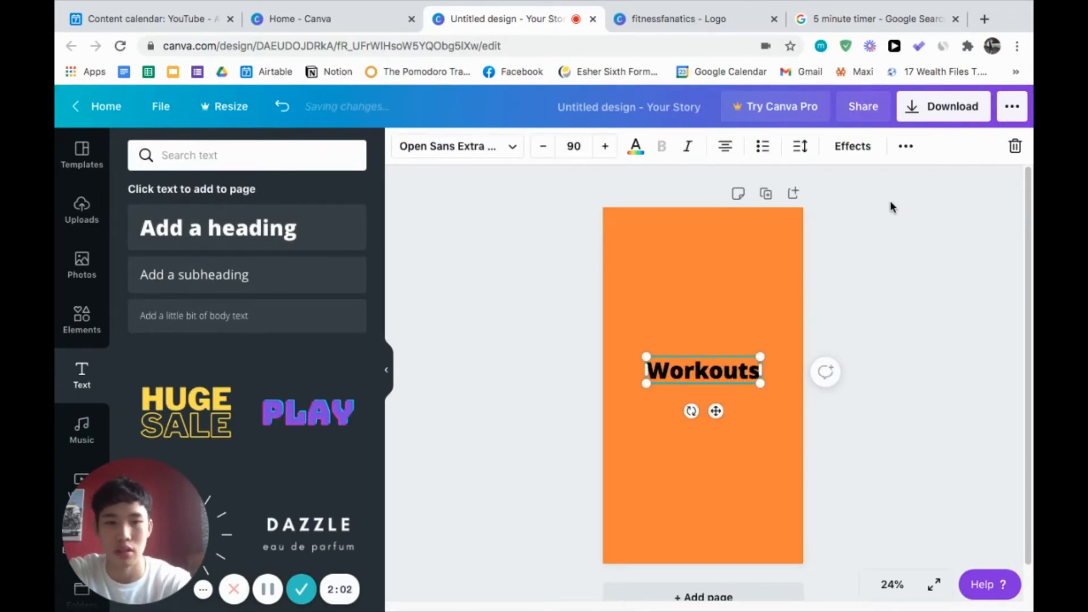
key("BackSpace")
key("BackSpace")
key("BackSpace")
key("BackSpace")
key("BackSpace")
key("BackSpace")
key("BackSpace")
type("OR")
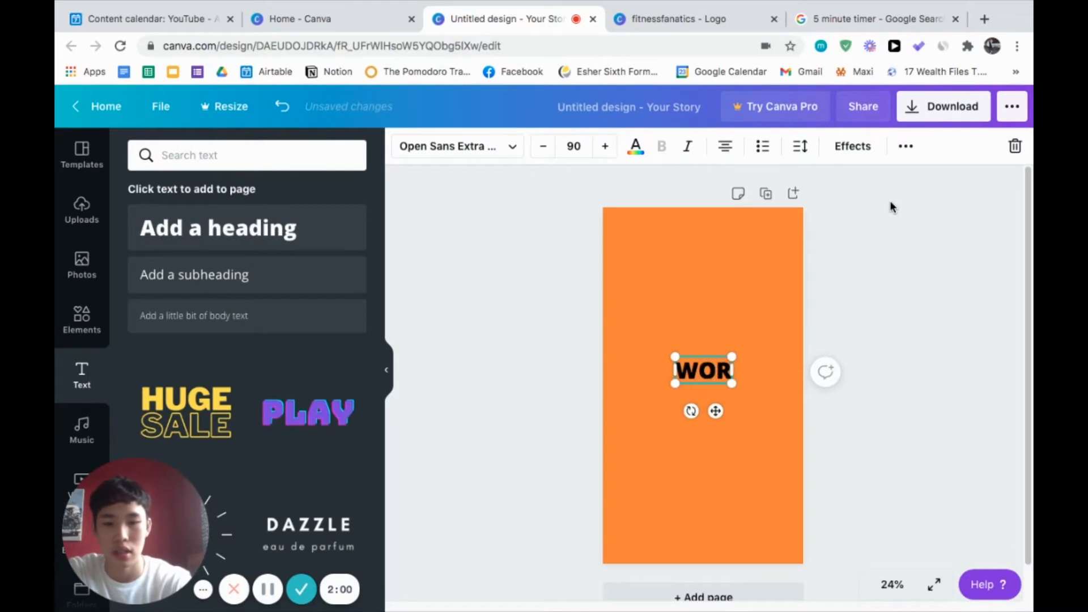
type("KOUTS")
Step: Move the WORKOUTS heading slightly down to the vertical centre of the page
left_click(894, 256)
mouse_move(736, 372)
left_mouse_down()
mouse_move(724, 395)
mouse_move(735, 389)
left_mouse_up()
left_click(886, 288)
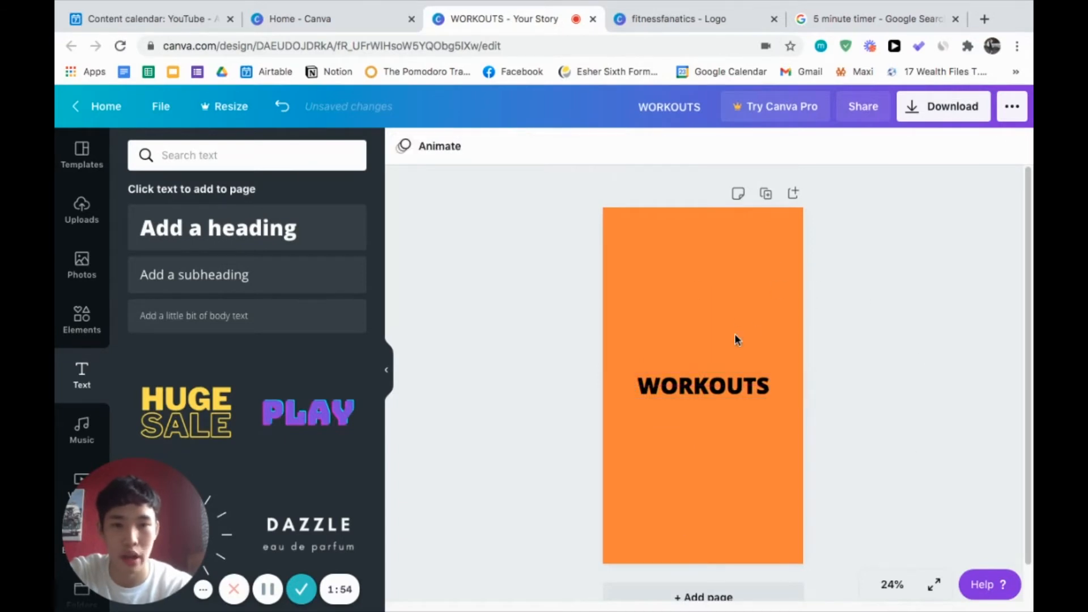
Step: Change the WORKOUTS heading's text colour to white
left_click(725, 392)
left_click(636, 145)
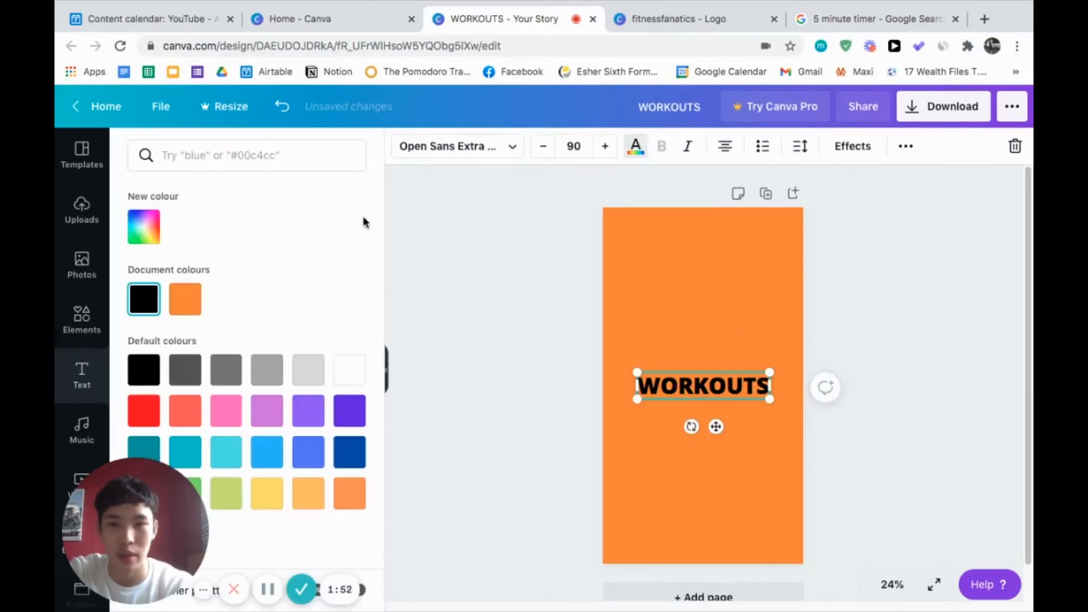
left_click(349, 370)
left_click(530, 355)
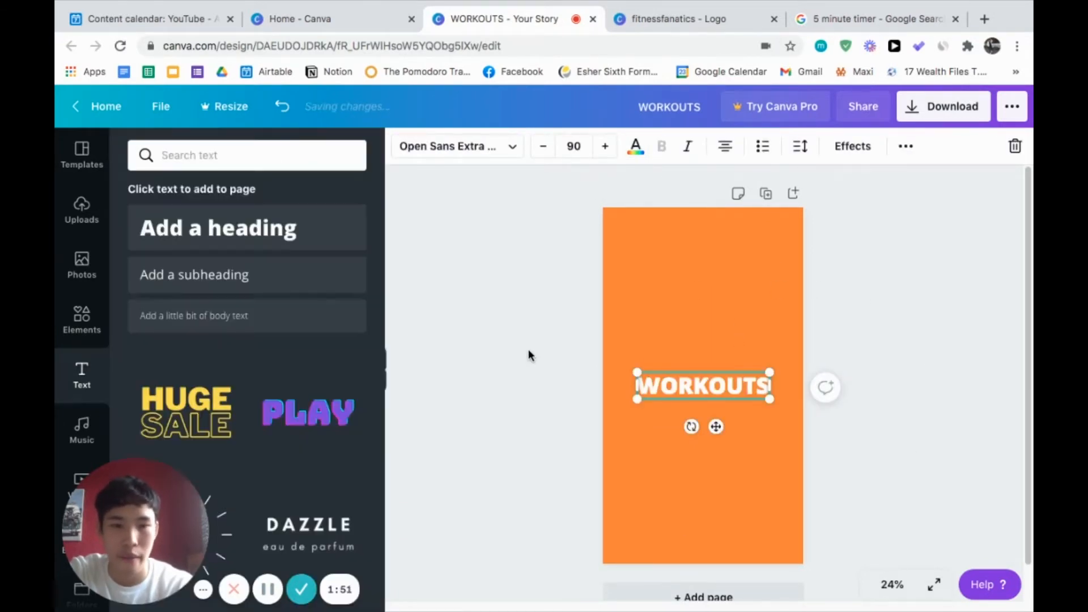
left_click(846, 330)
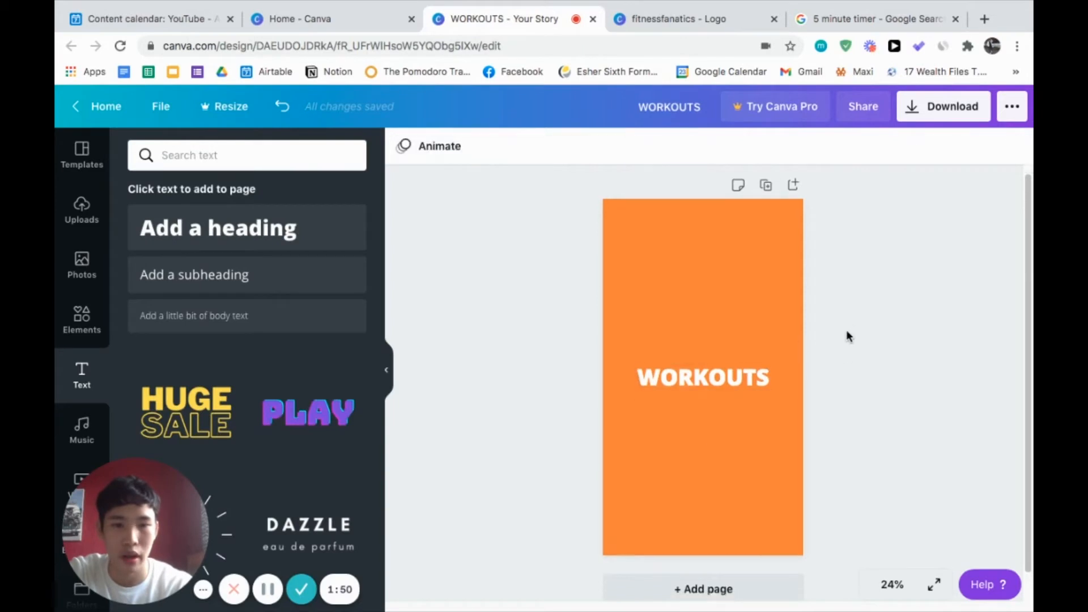
Step: Duplicate the WORKOUTS page and replace the heading on the copy with Q&A
left_click(766, 185)
left_click(705, 409)
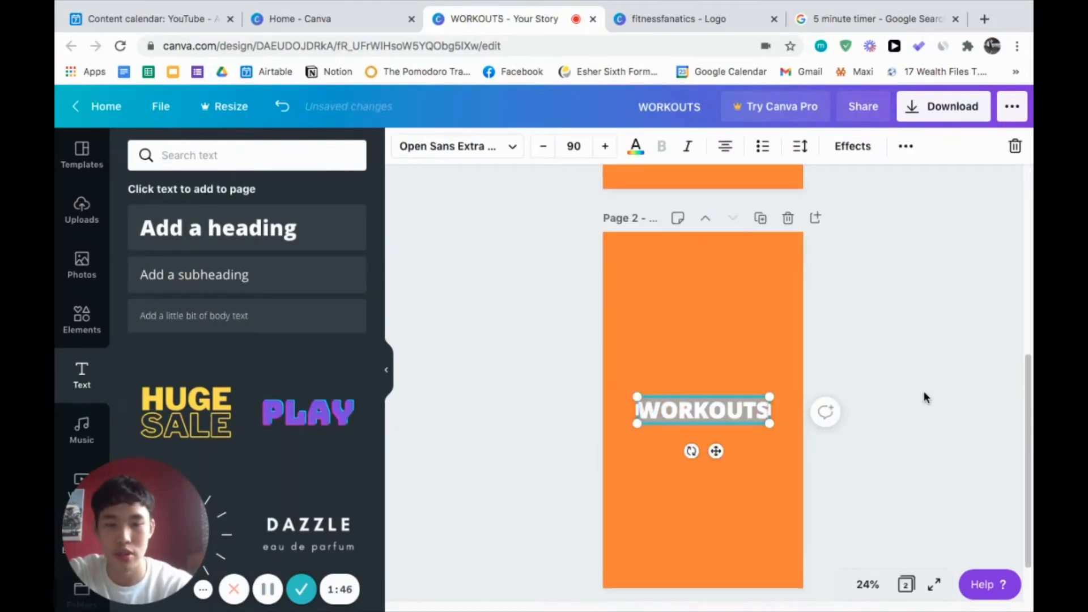
key("BackSpace")
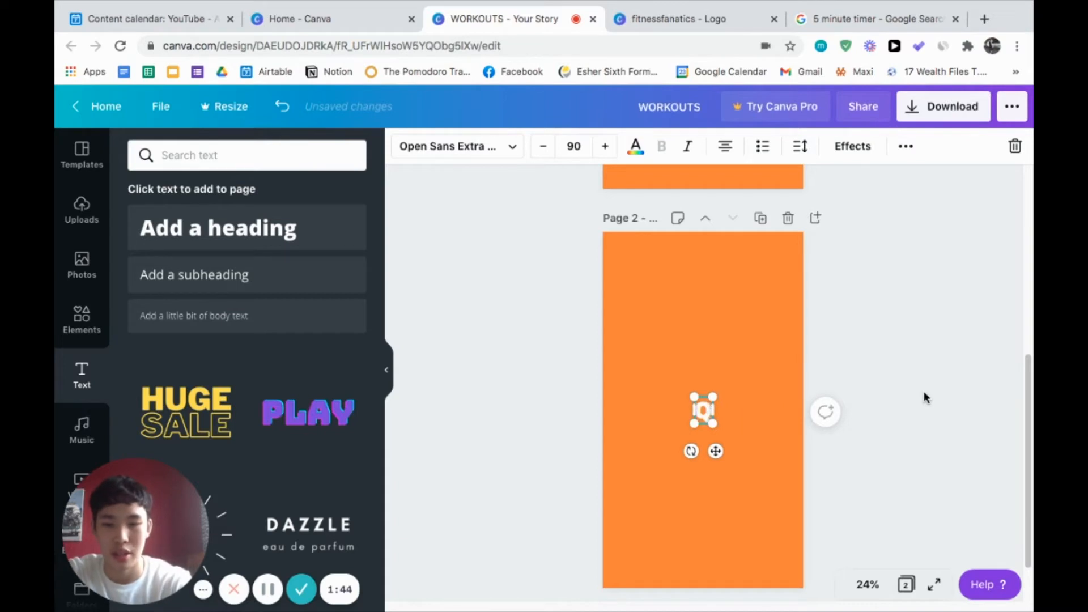
type("Q&A")
left_click(918, 376)
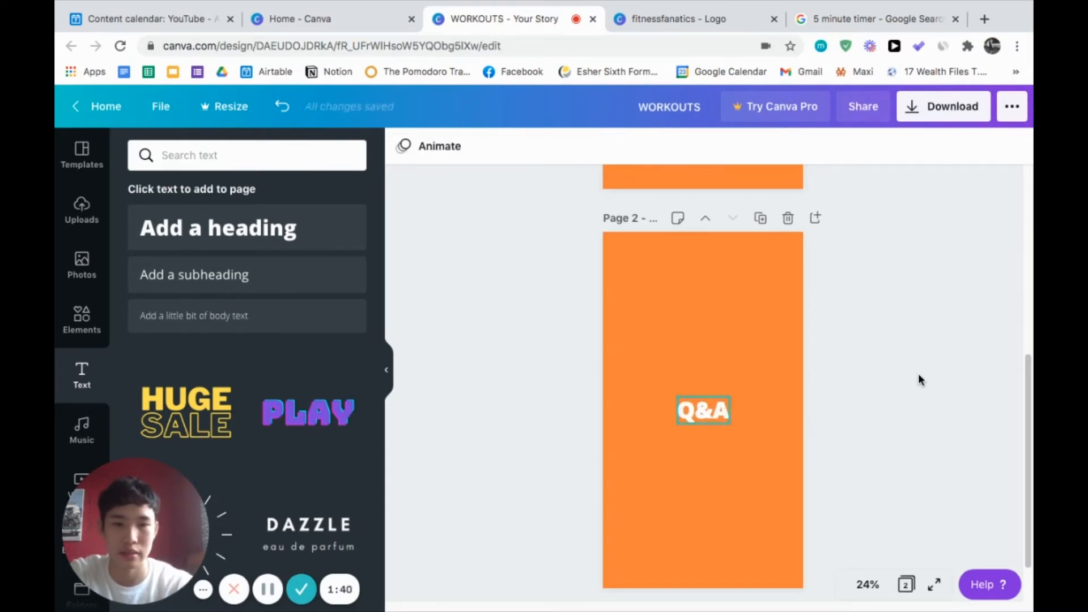
scroll(567, 342, "up", 4)
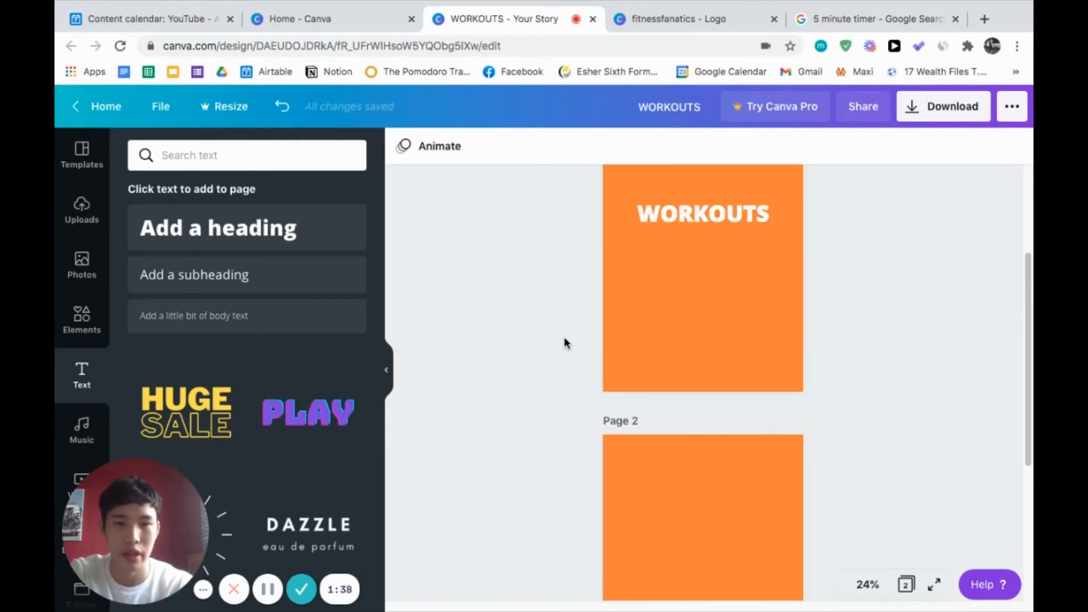
scroll(566, 343, "down", 5)
left_click(719, 562)
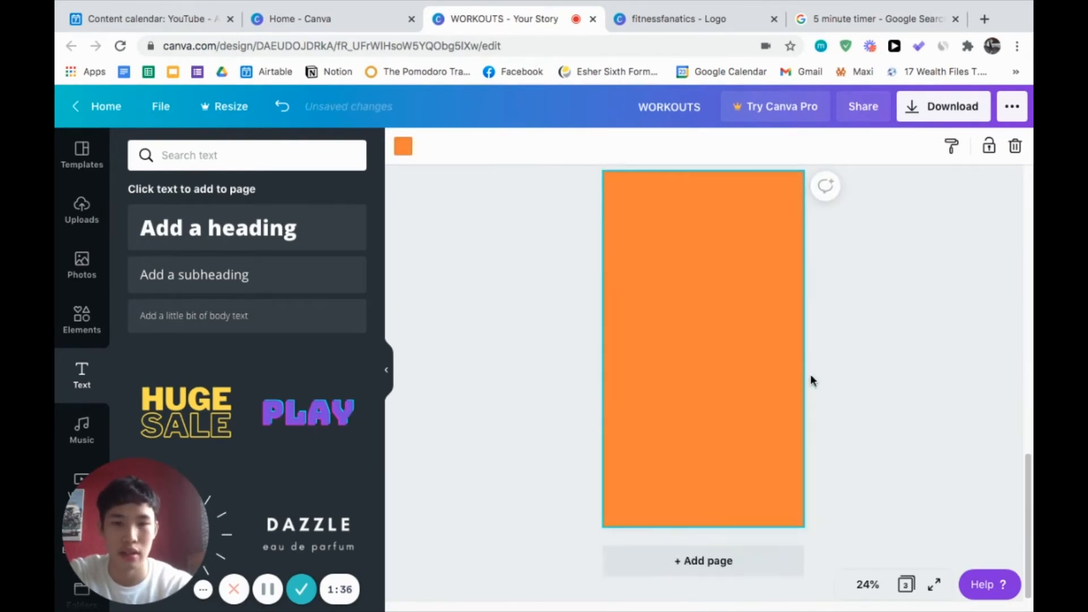
left_click(312, 231)
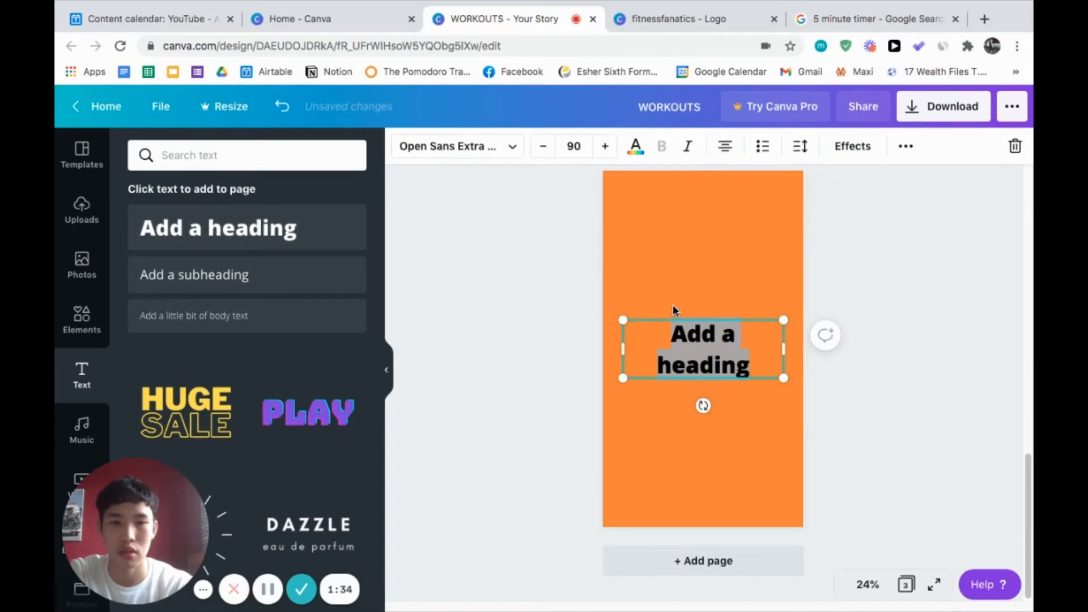
key("Delete")
scroll(816, 352, "up", 5)
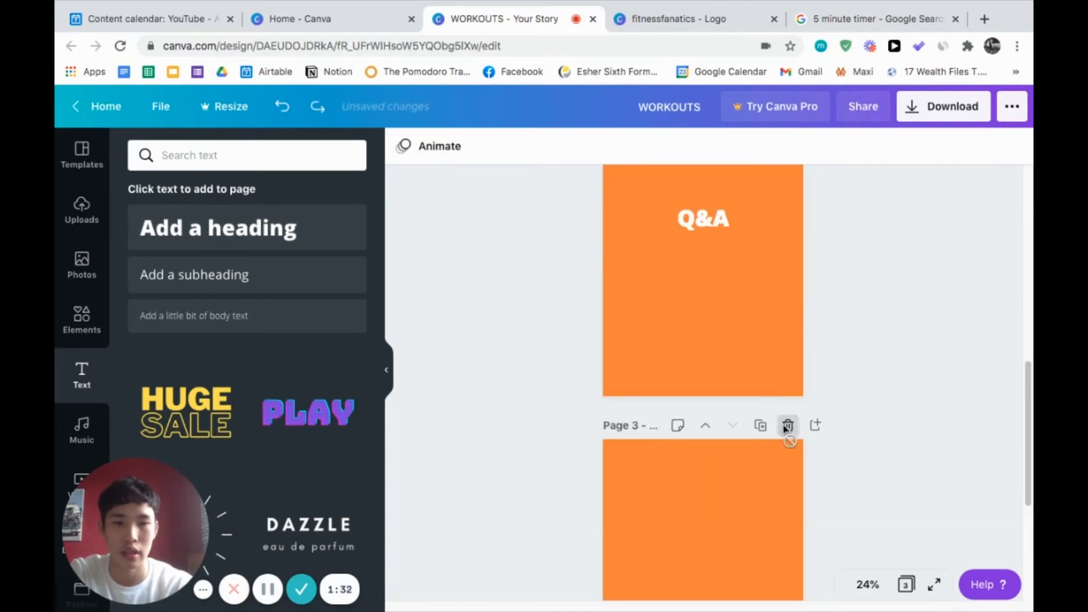
left_click(788, 426)
Step: Duplicate the Q&A page and replace the heading on the copy with "TEstimonials"
left_click(760, 318)
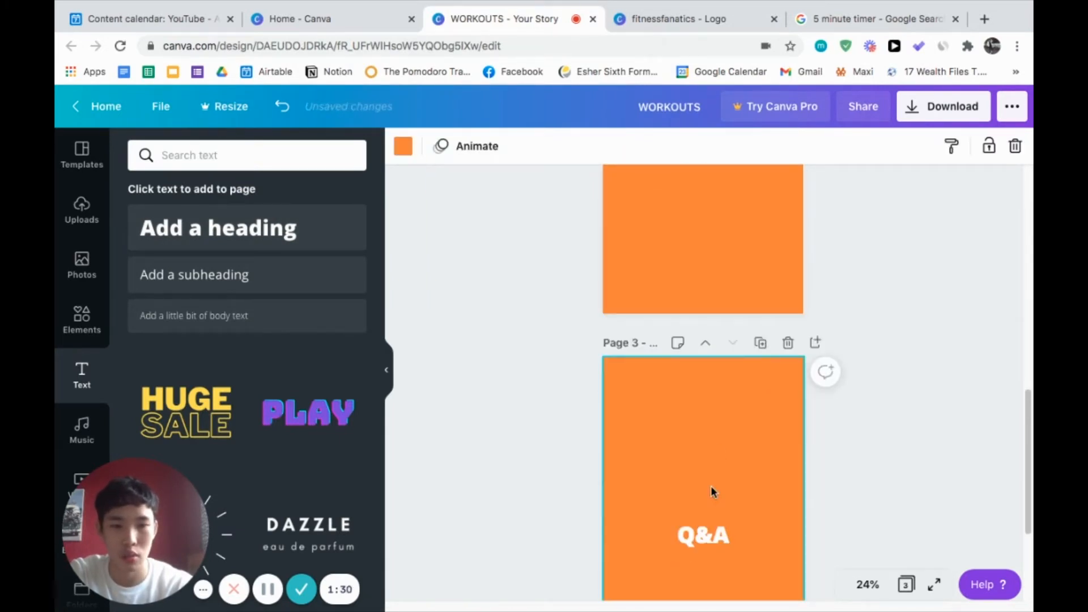
double_click(701, 396)
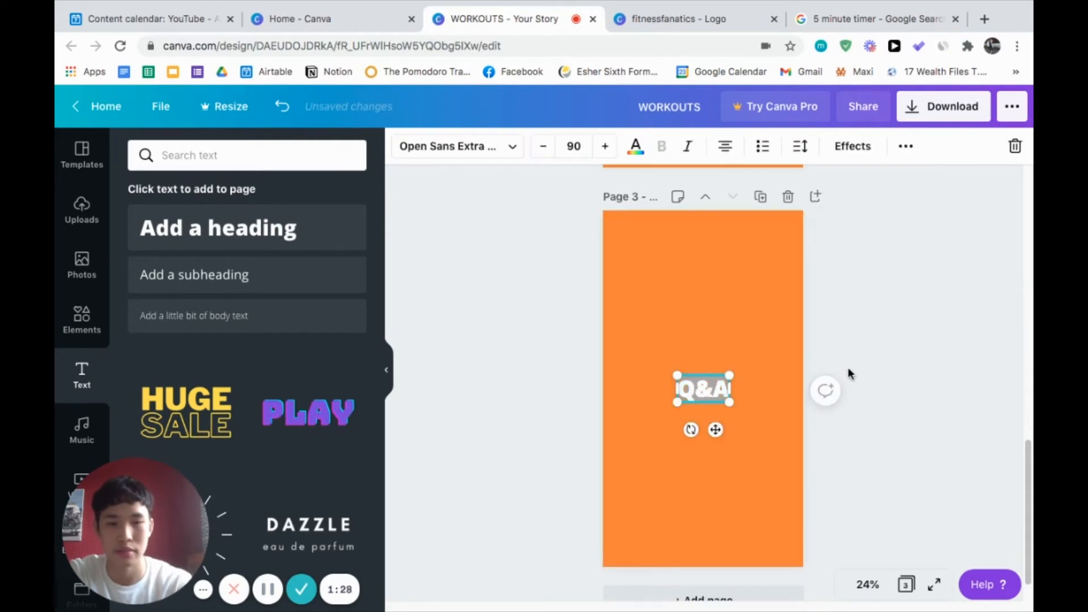
type("TEstim")
type("onials")
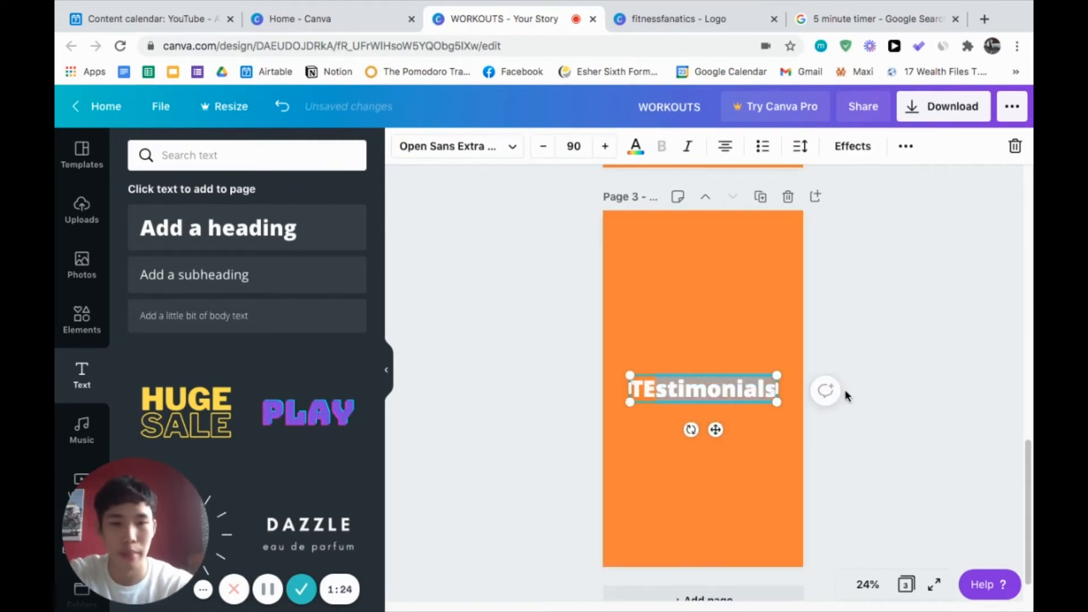
Step: Retype the third page's heading entirely in capitals as TESTIMONIALS
type("P")
key("BackSpace")
type("ST")
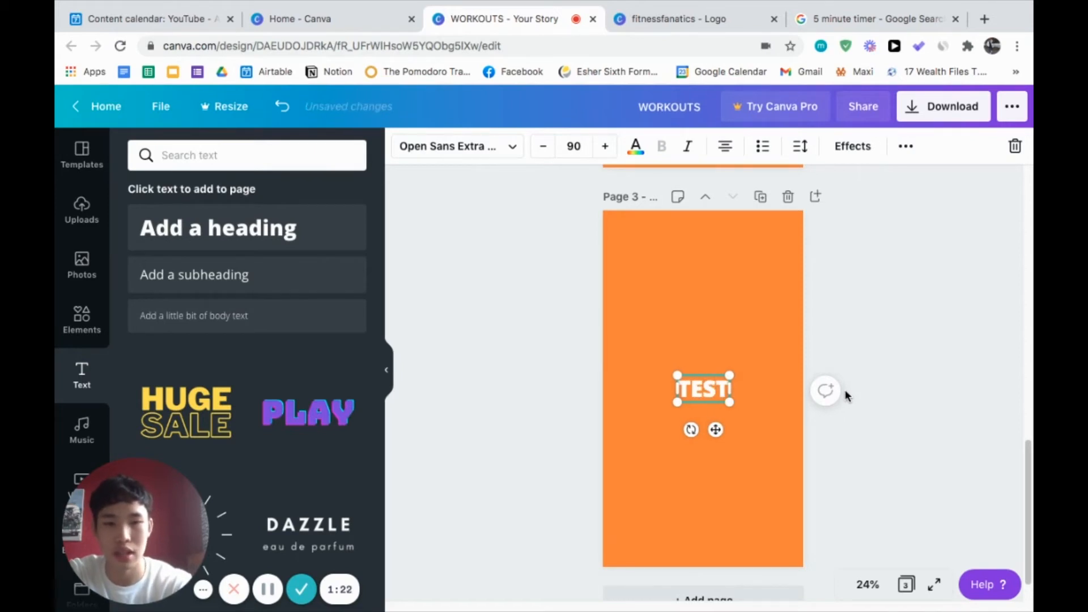
type("OMIN")
key("BackSpace")
key("BackSpace")
key("BackSpace")
key("BackSpace")
type("IMIN")
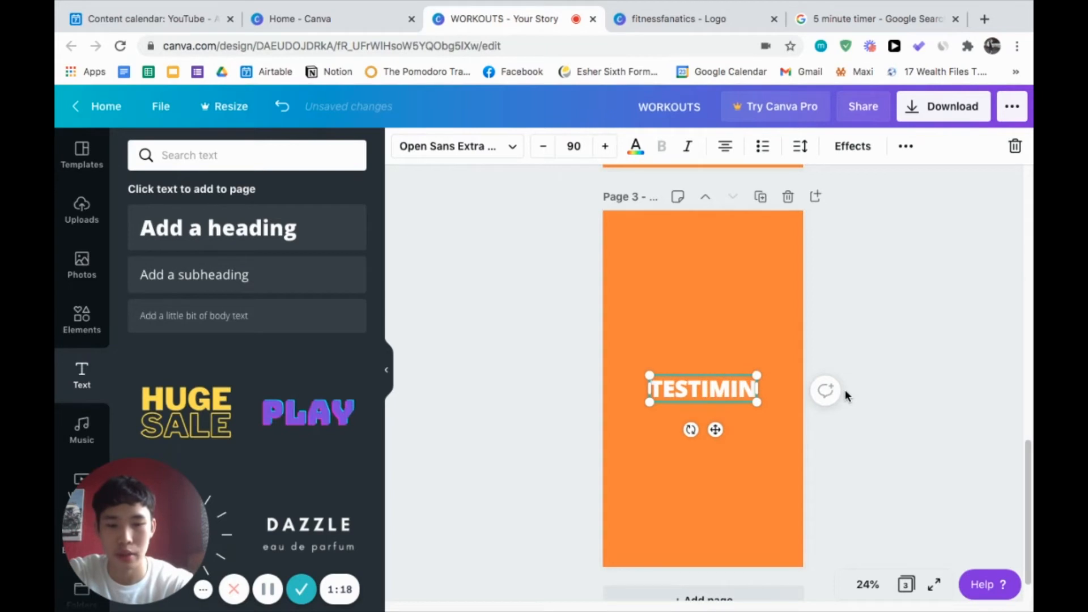
type("IO")
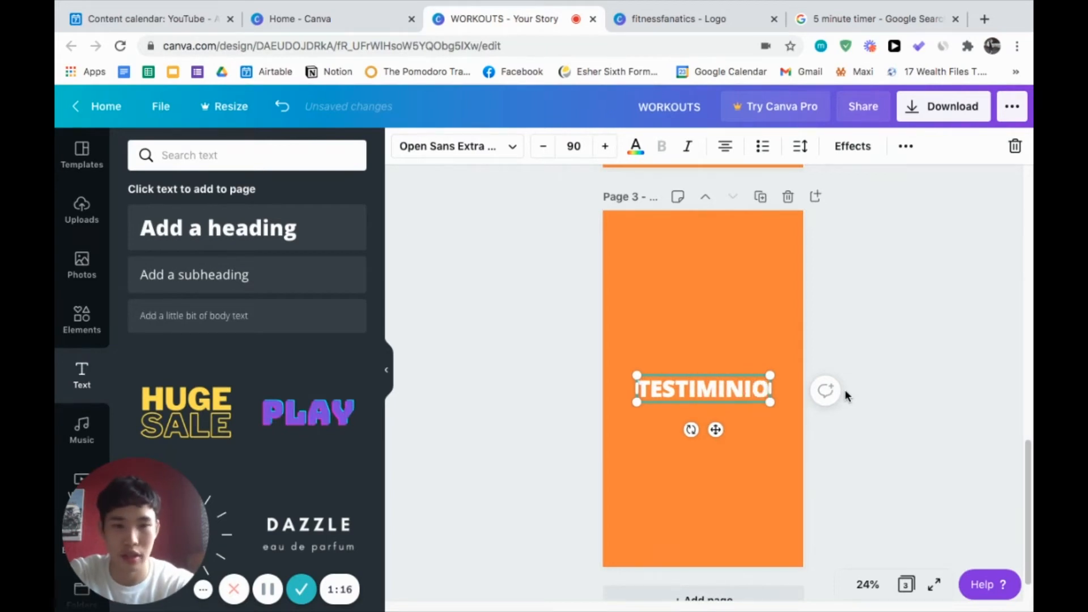
key("BackSpace")
key("BackSpace")
key("BackSpace")
key("BackSpace")
type("ONIALS")
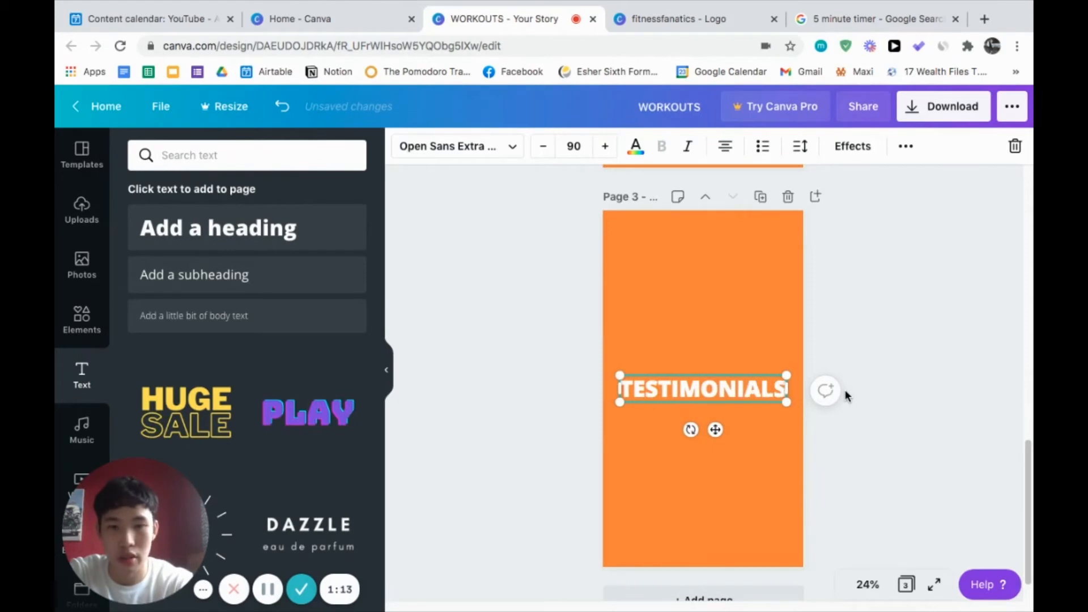
left_click(927, 374)
Step: Create a new blank Instagram Story design from the Canva home page
scroll(921, 369, "up", 10)
left_click(335, 23)
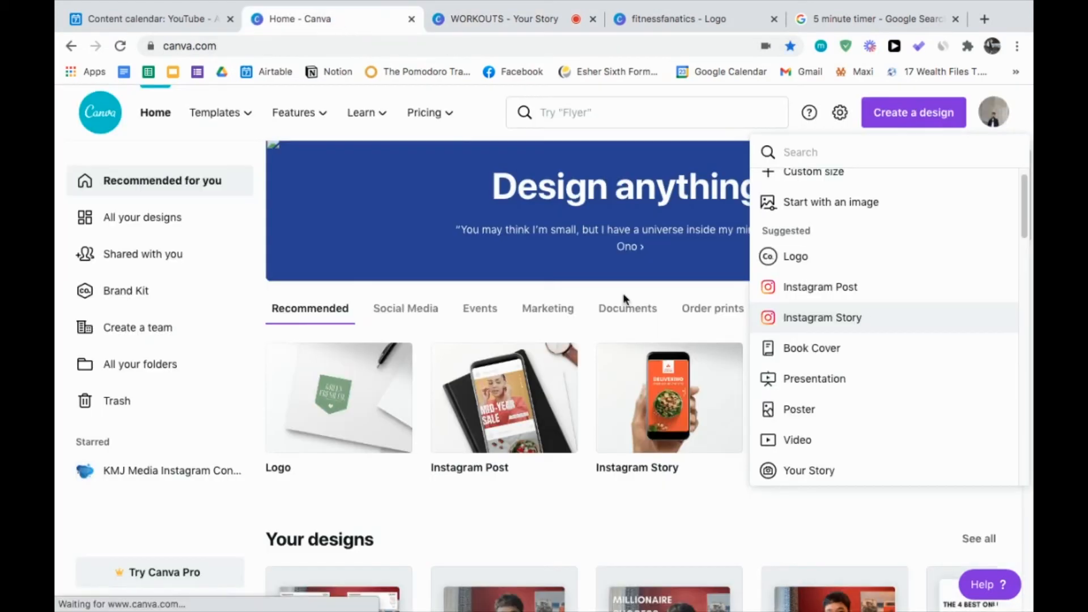
scroll(873, 368, "down", 3)
scroll(860, 306, "up", 3)
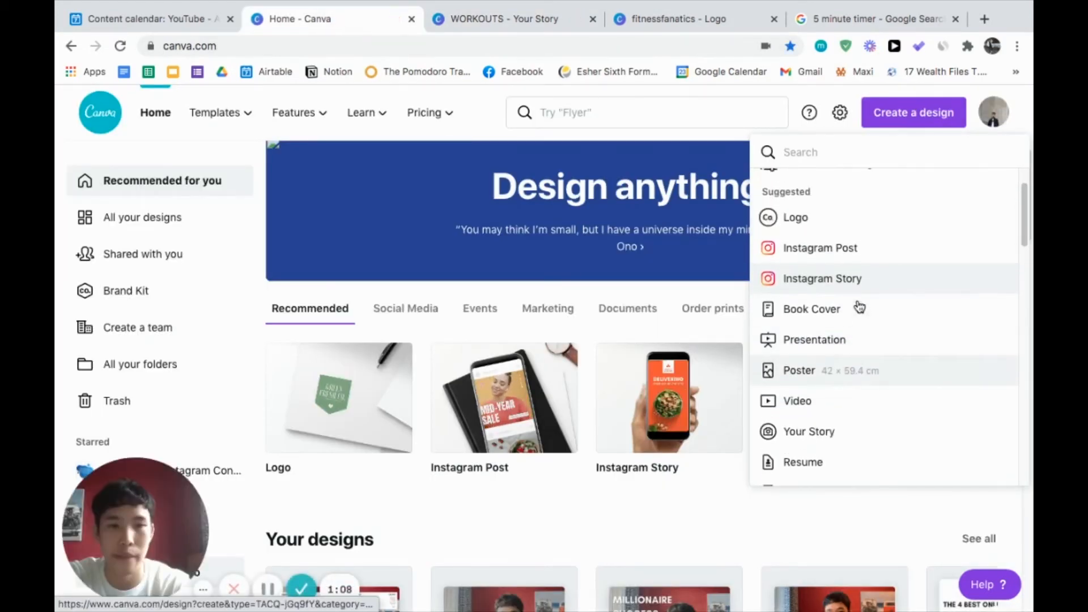
left_click(858, 298)
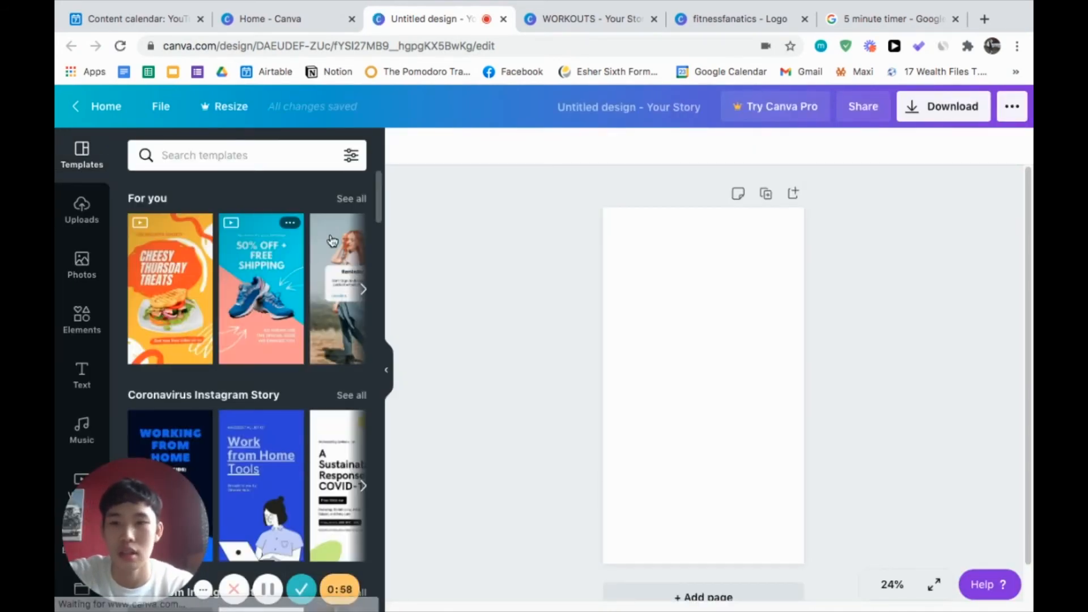
Step: Search the story templates for "fitness"
left_click(283, 155)
type("fitnes")
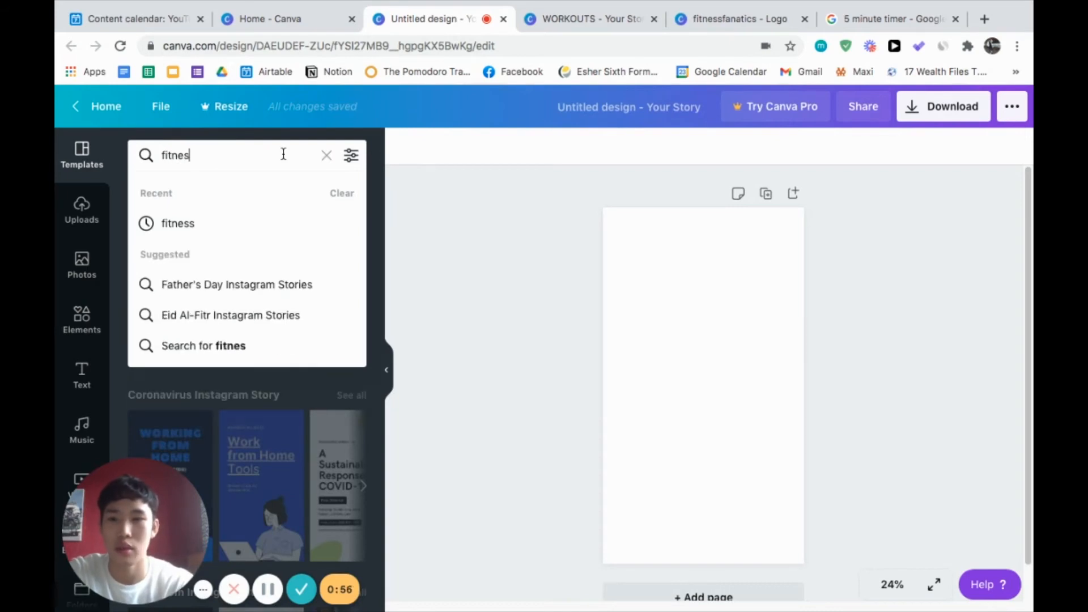
type("s")
key("Return")
scroll(316, 223, "down", 1)
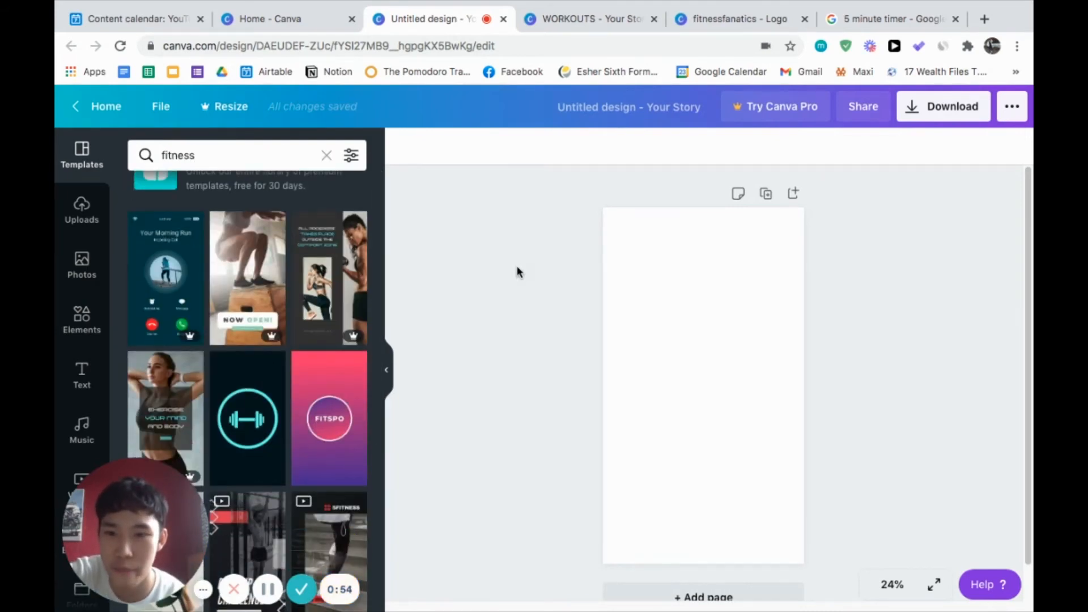
Step: Apply the first page of the free Black and Red Bold Fitness 9:16 Video template to the blank story
left_click(347, 271)
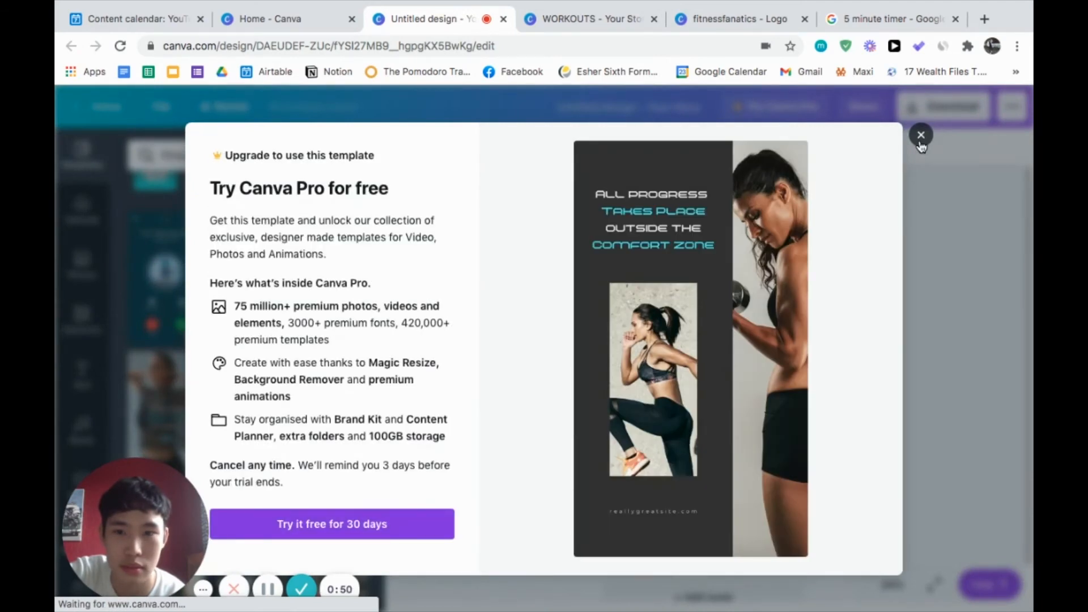
left_click(921, 142)
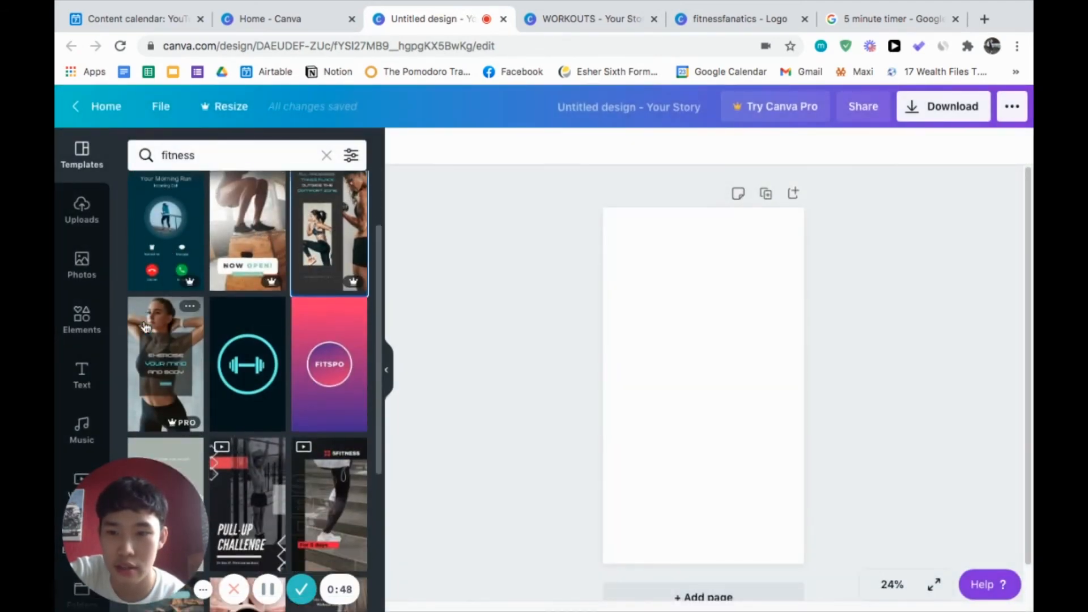
scroll(249, 326, "down", 4)
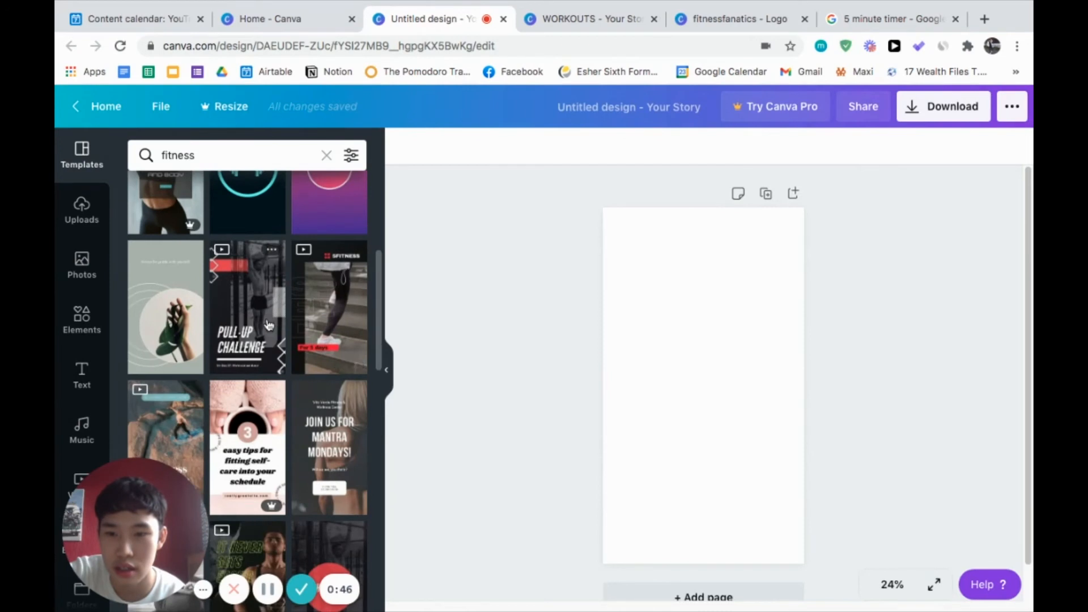
left_click(323, 333)
left_click(171, 319)
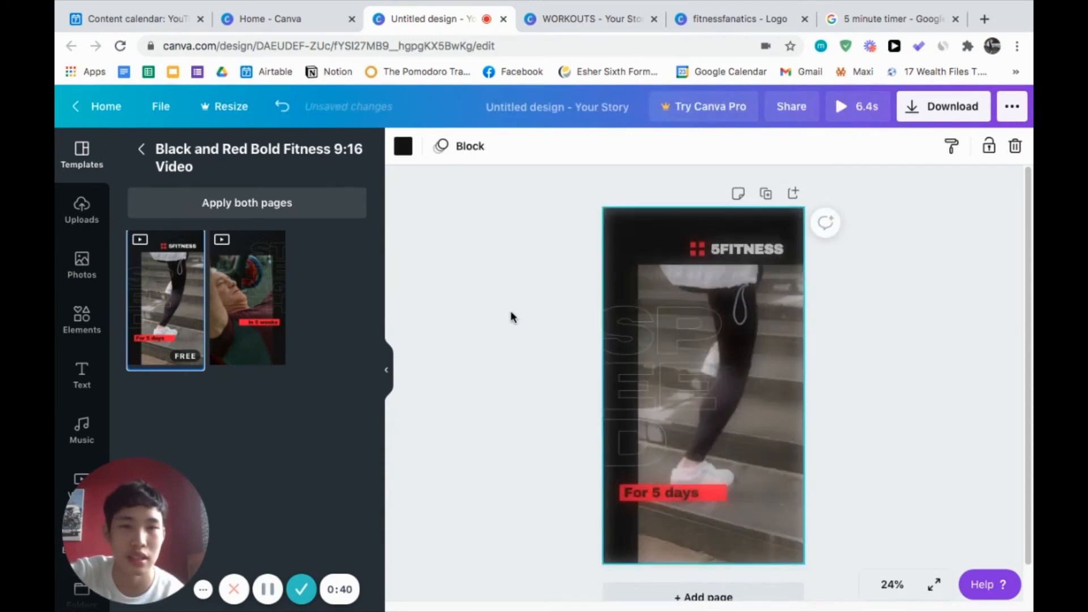
Step: Copy the hex code of the orange background colour from the WORKOUTS page
left_click(577, 13)
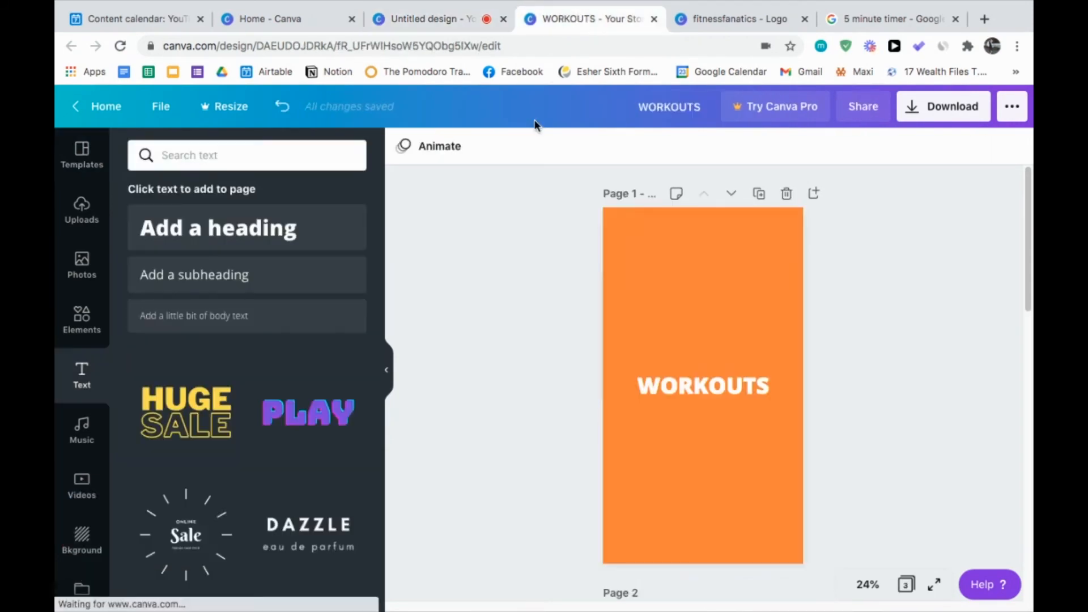
left_click(644, 239)
left_click(403, 146)
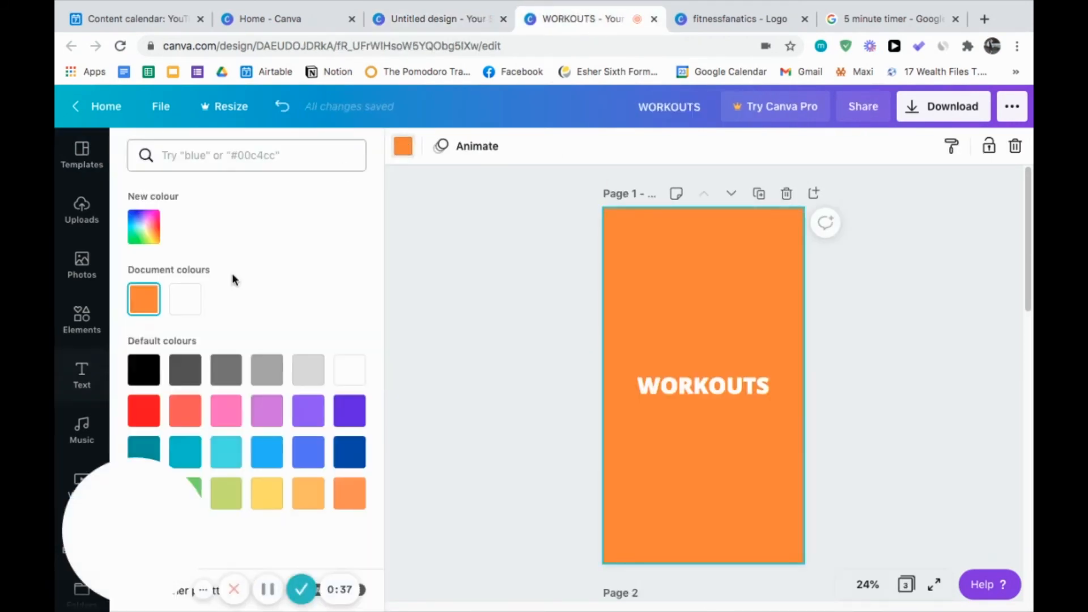
left_click(144, 227)
key("ctrl+c")
Step: Set the background colour of the fitness template story to the brand orange #F58426
left_click(386, 21)
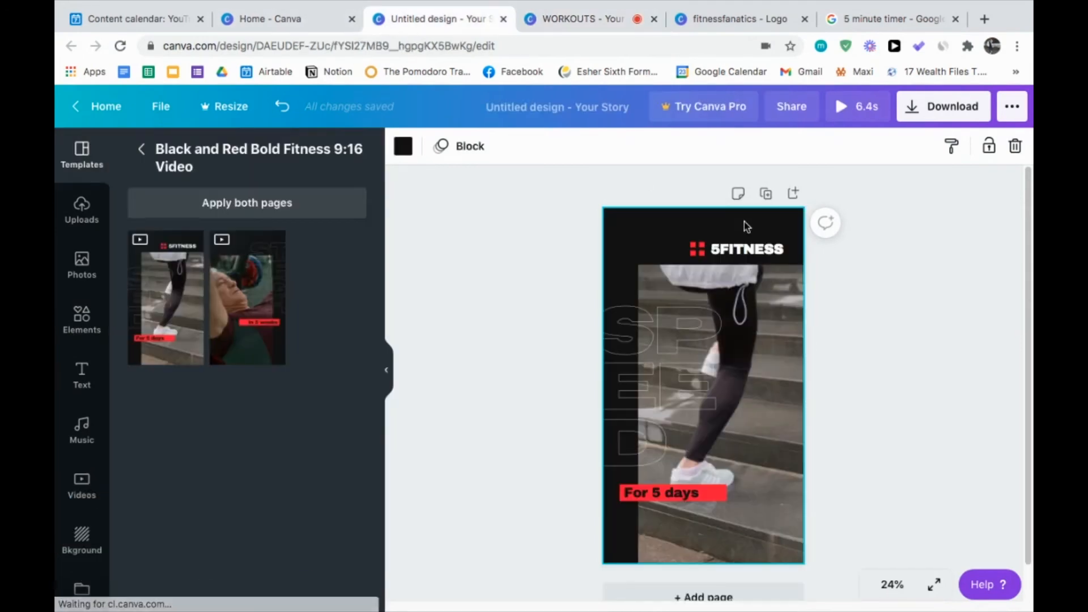
left_click(405, 148)
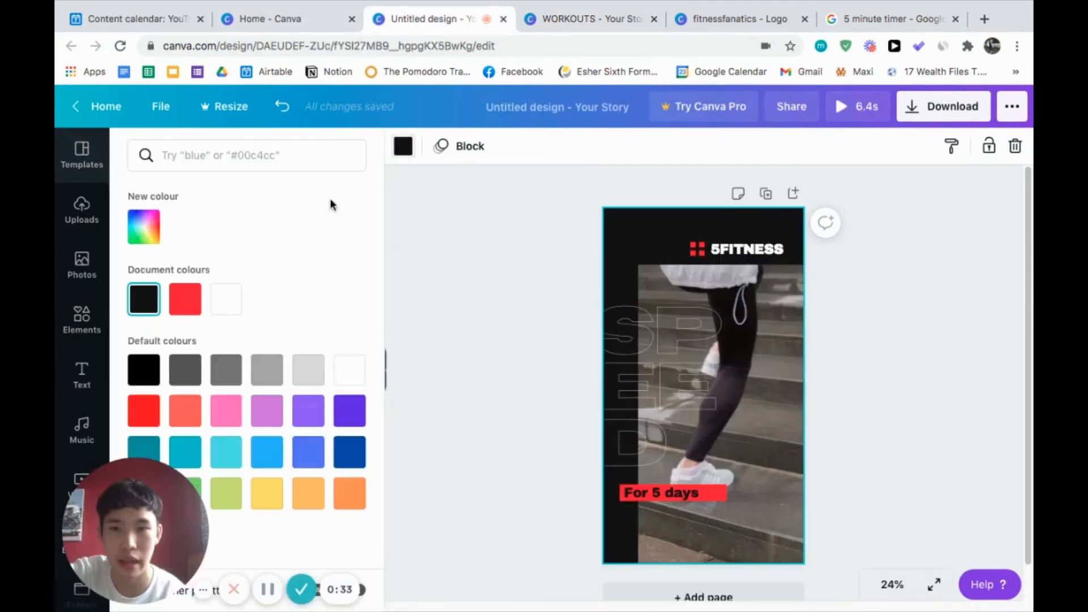
left_click(144, 227)
key("ctrl+v")
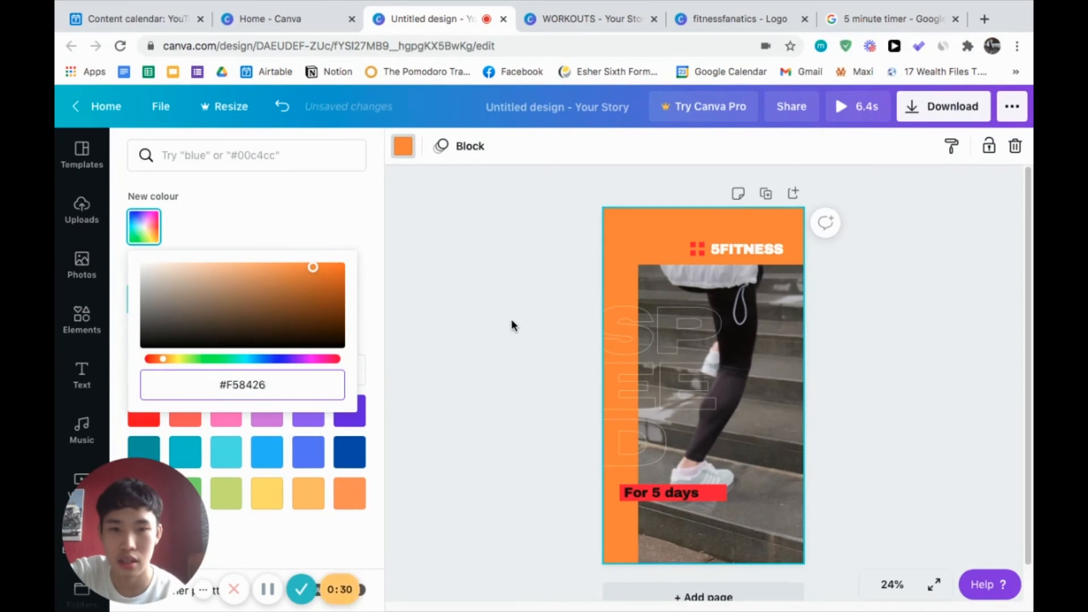
left_click(511, 319)
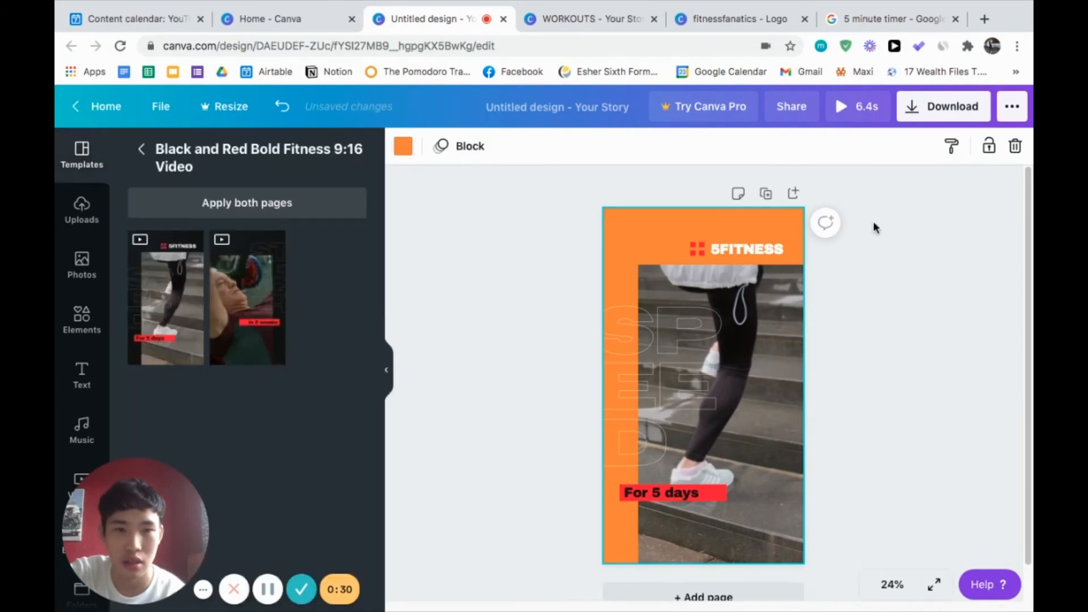
left_click(705, 493)
left_click(645, 150)
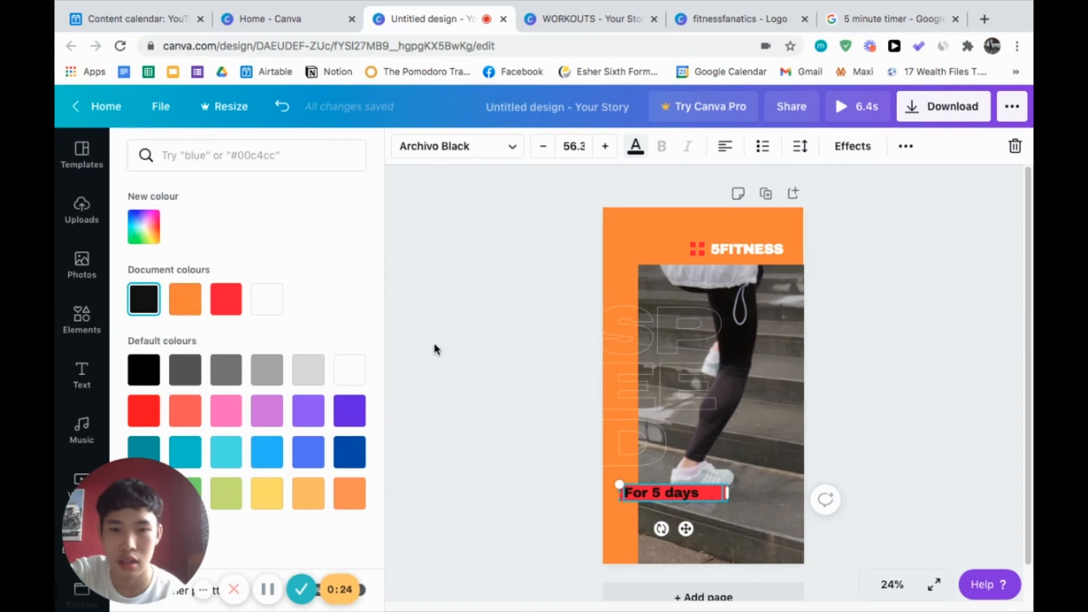
left_click(968, 443)
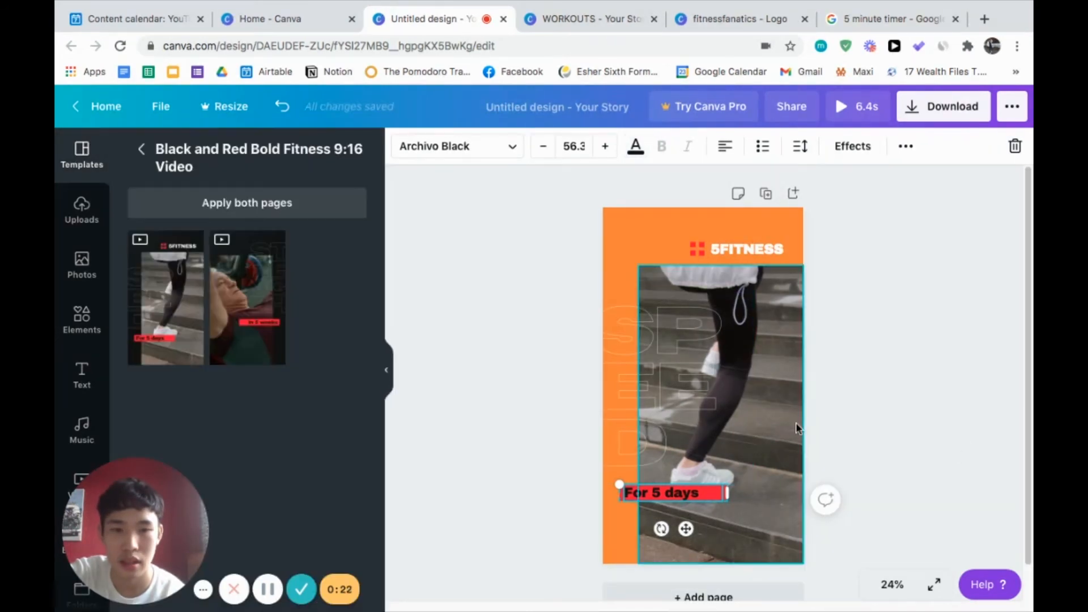
Step: Replace the 5FITNESS brand text on the story with FITFANATICS and shorten it to FITFANA so it fits one line
left_click(751, 252)
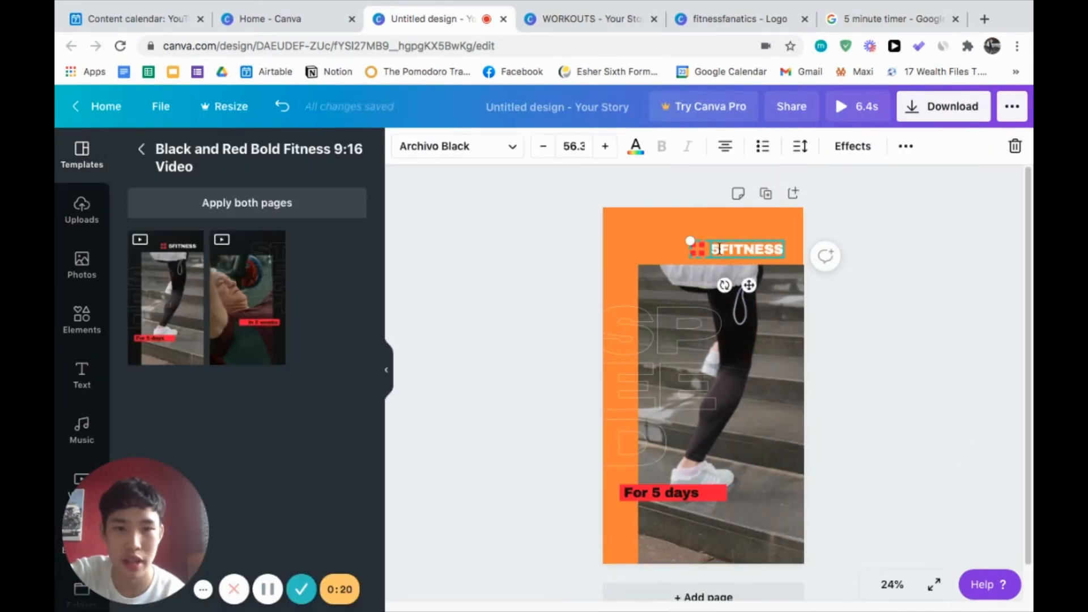
type("Fit")
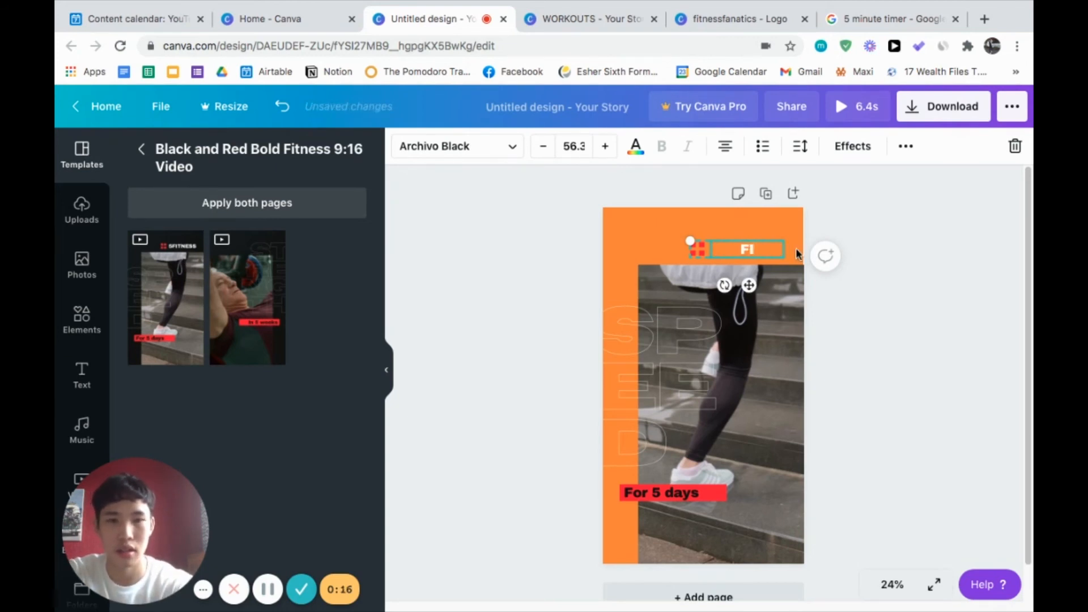
type("fanatics")
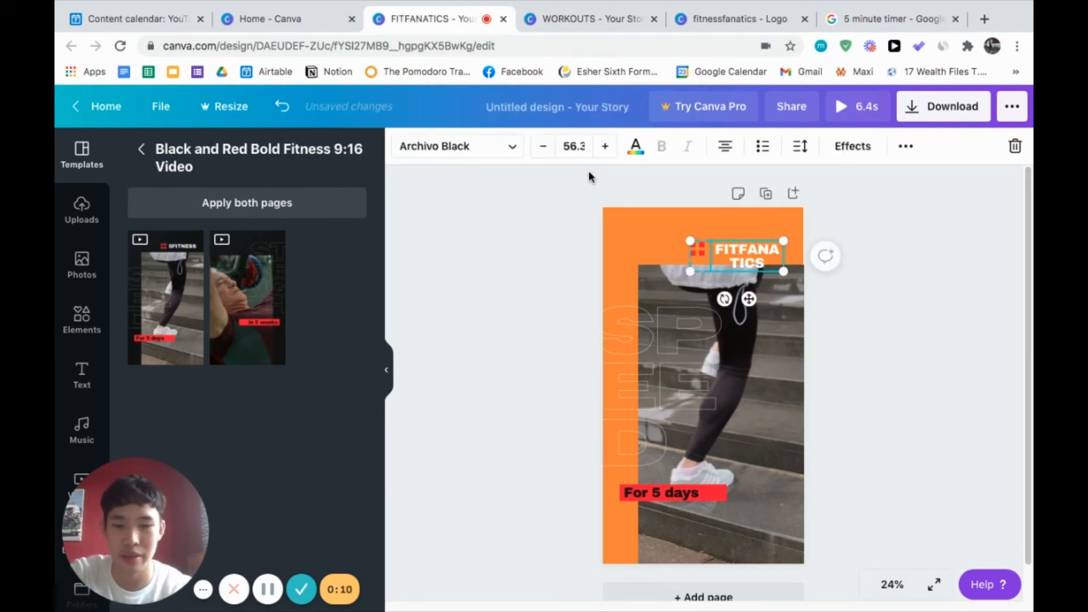
key("BackSpace")
key("BackSpace")
key("BackSpace")
key("BackSpace")
left_click(850, 275)
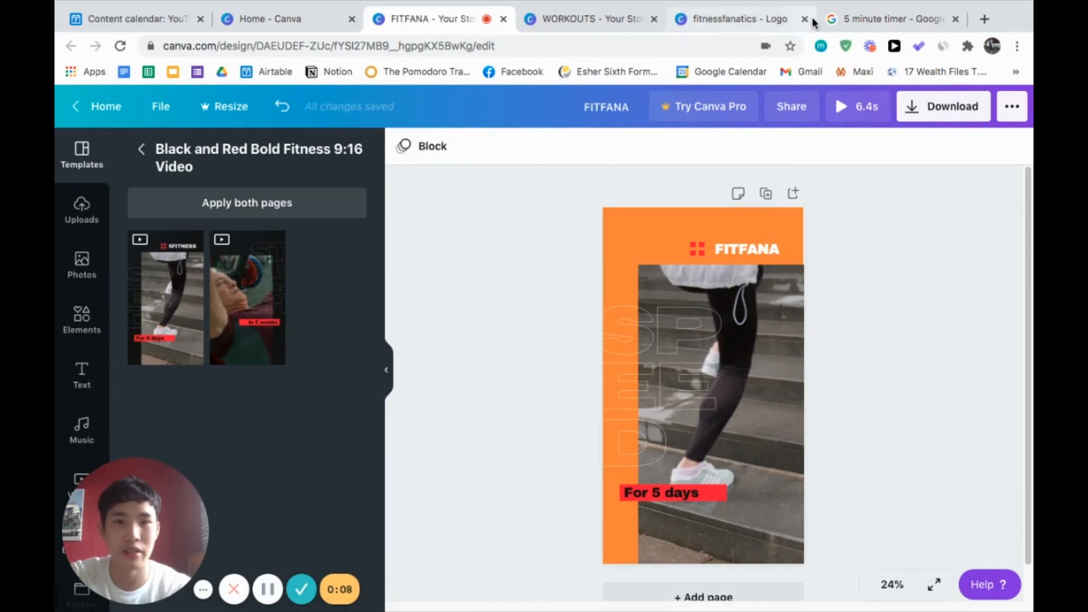
Step: Review the WORKOUTS story and the FITNESSFANATICS logo design, and check the remaining time on Google's 5 minute timer
left_click(583, 20)
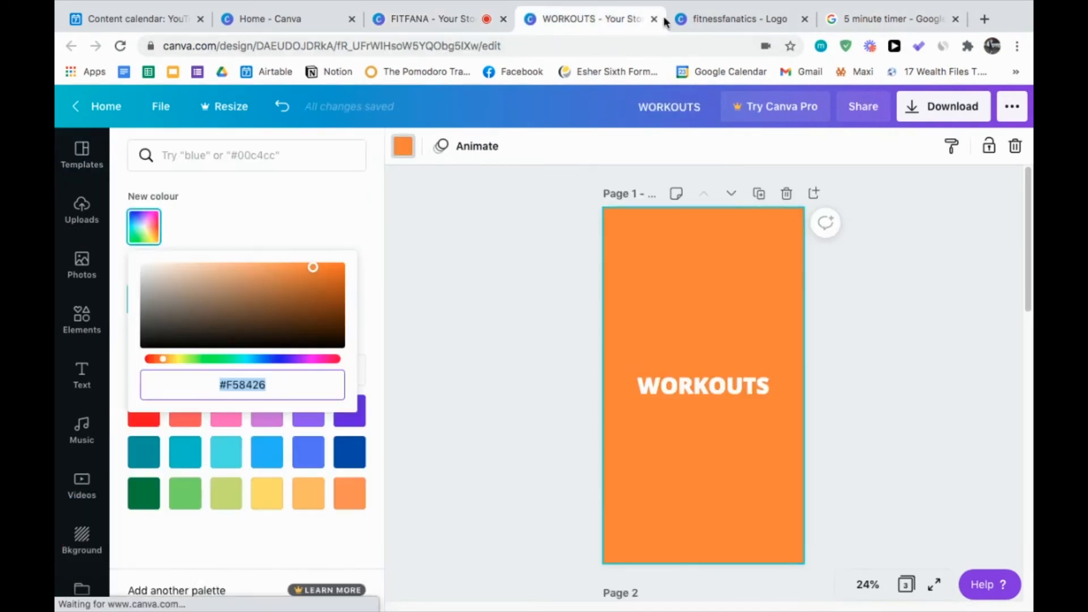
left_click(732, 18)
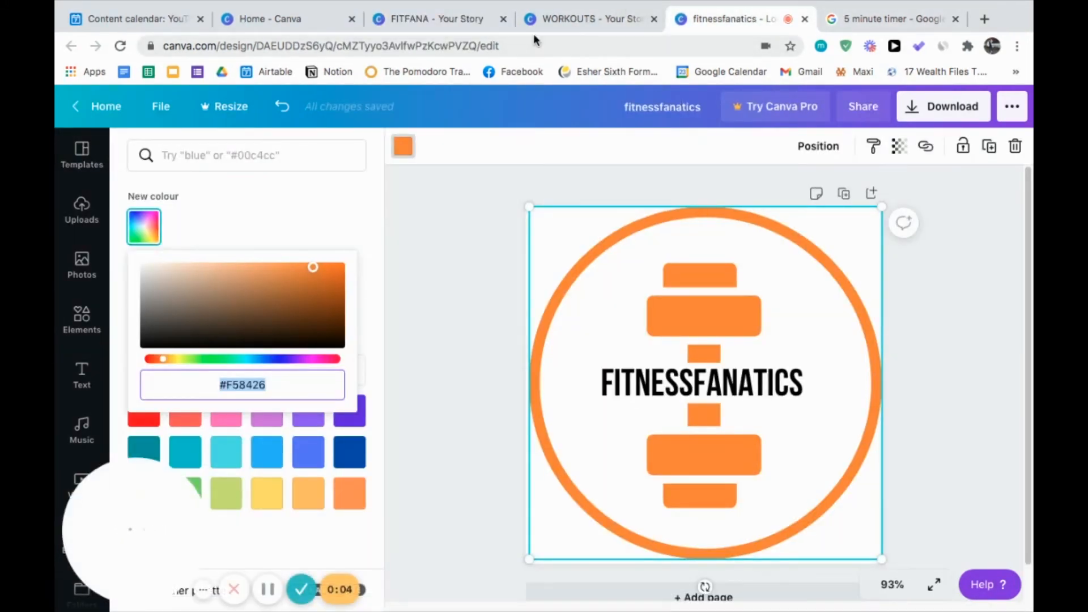
left_click(516, 39)
left_click(549, 182)
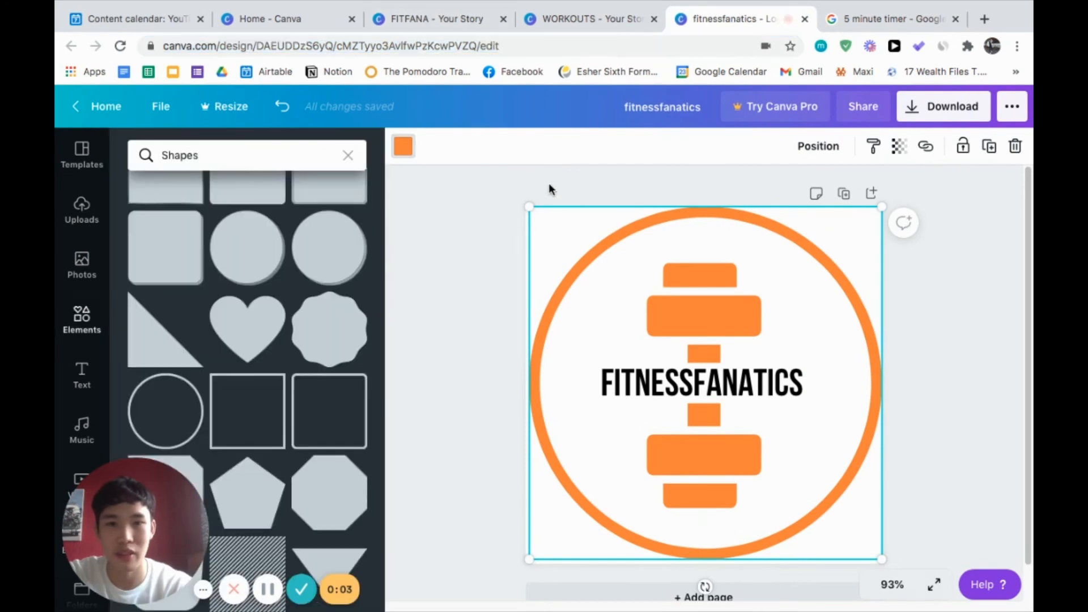
left_click(829, 19)
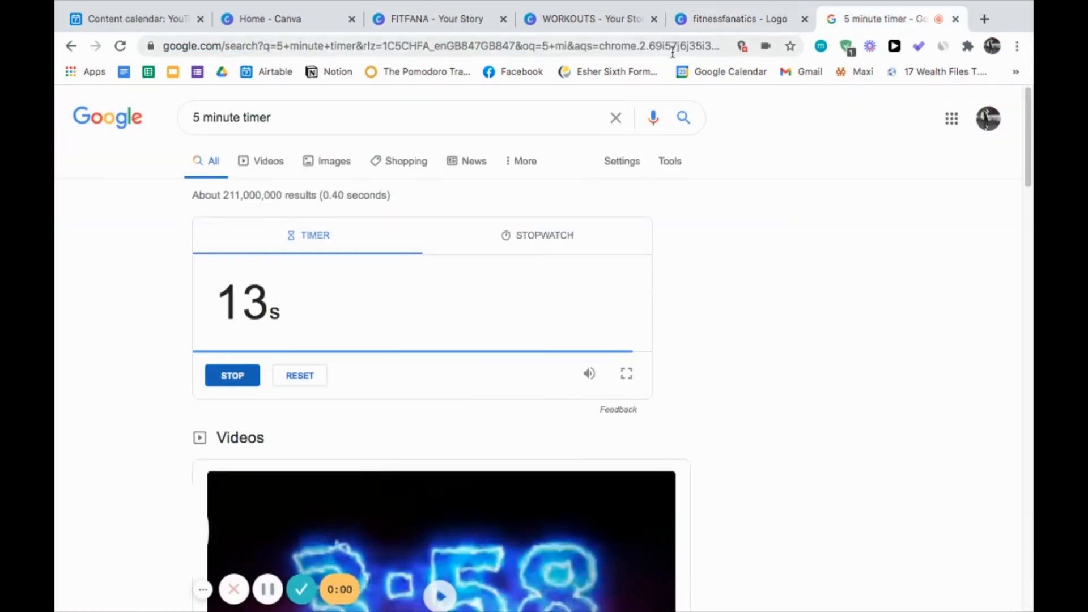